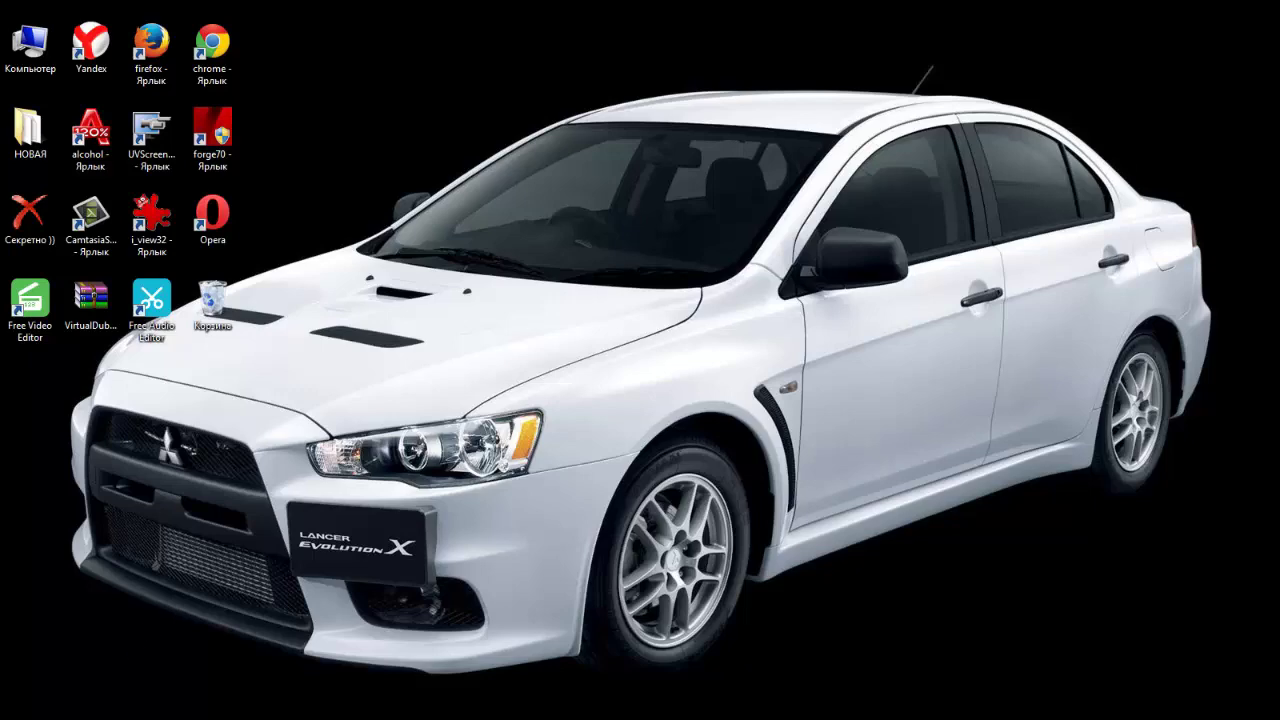
# Open Disk Management from the Control Panel's System and Security category and close it again.
pyautogui.press('super')
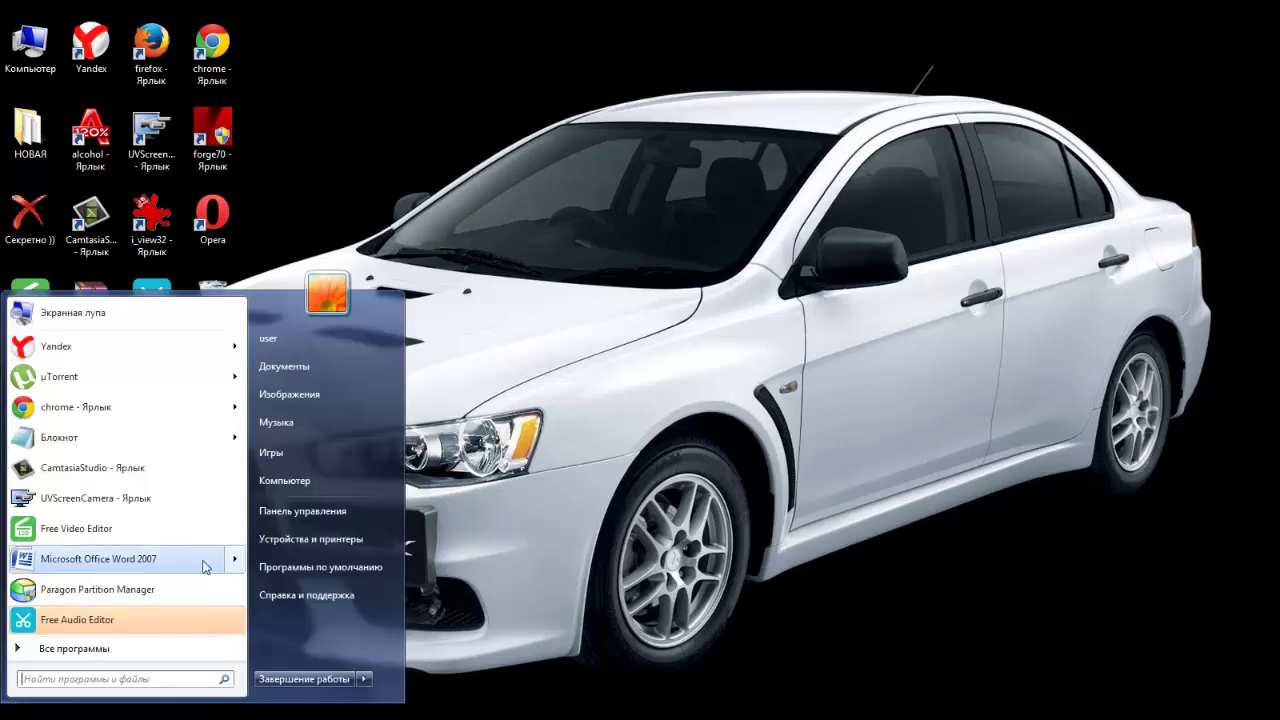
pyautogui.click(299, 512)
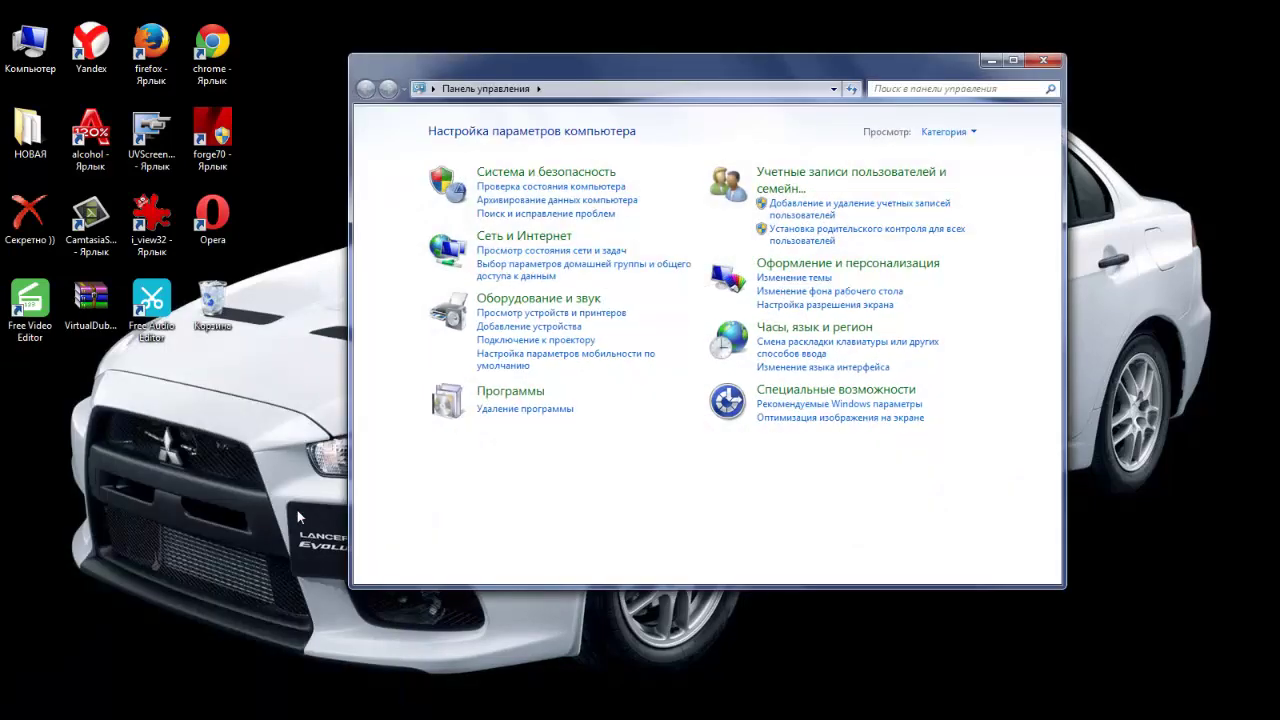
pyautogui.click(553, 176)
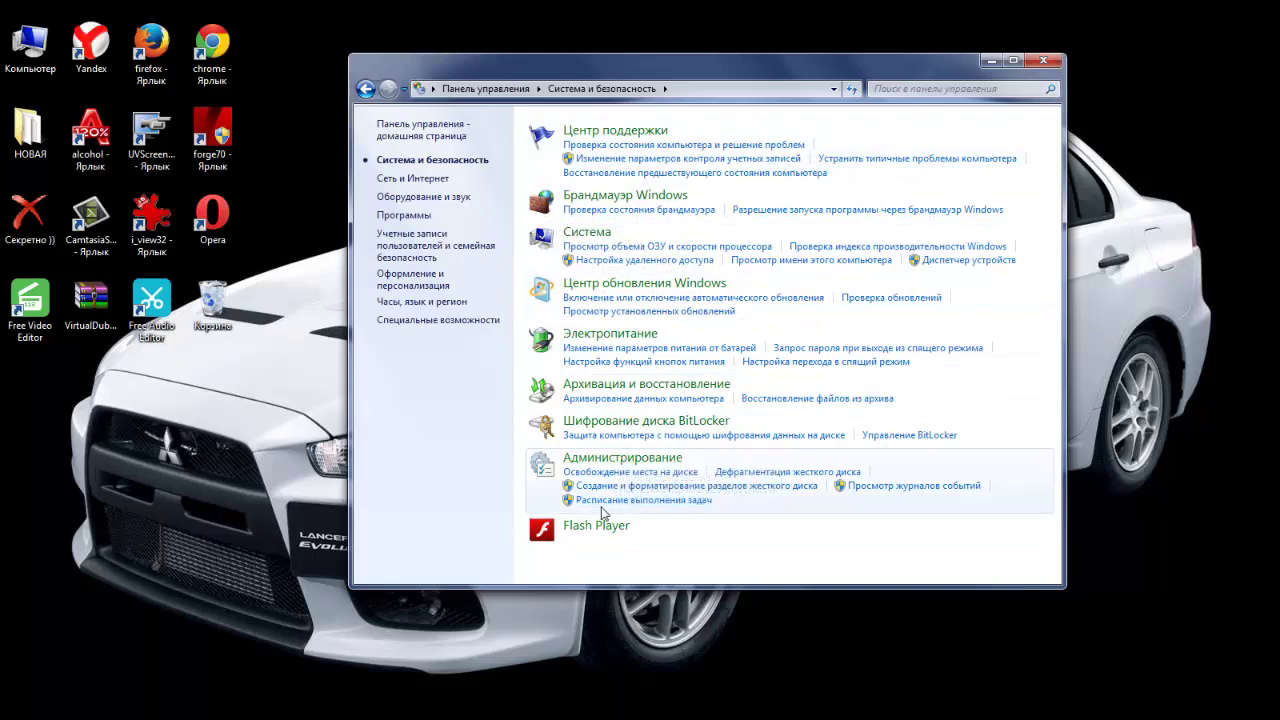
pyautogui.click(631, 486)
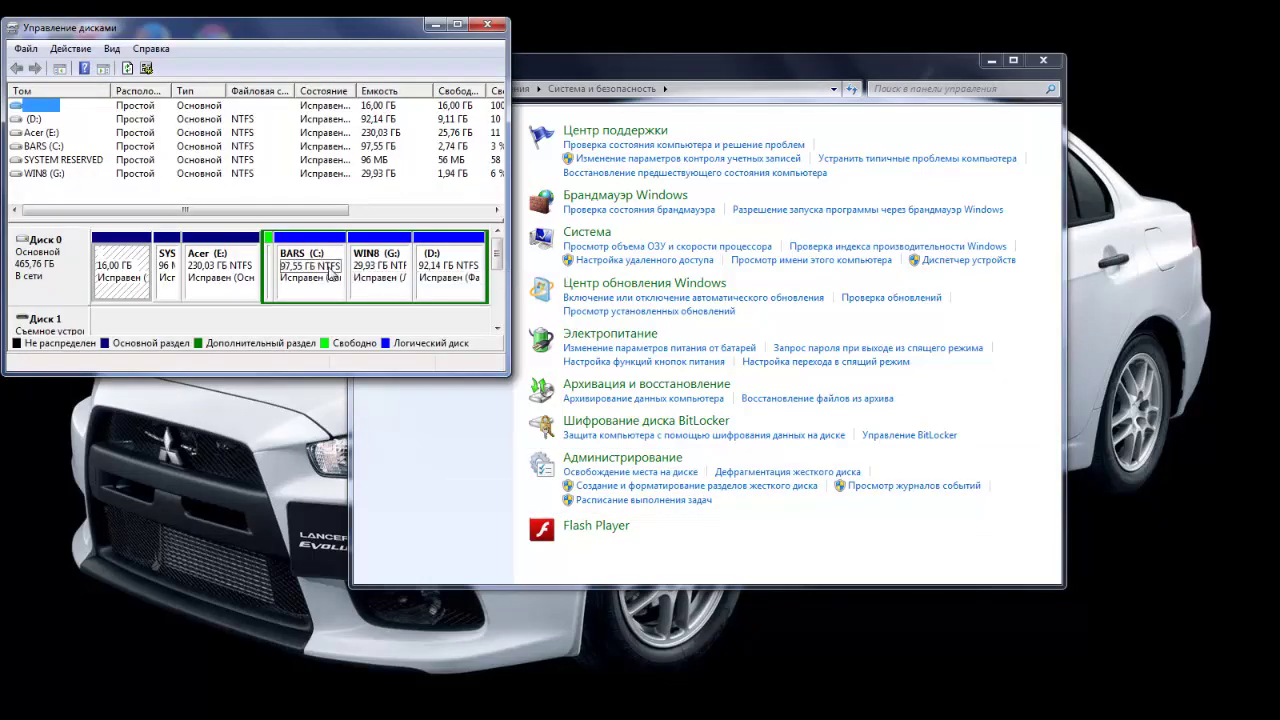
pyautogui.moveTo(232, 40); pyautogui.dragTo(298, 48)
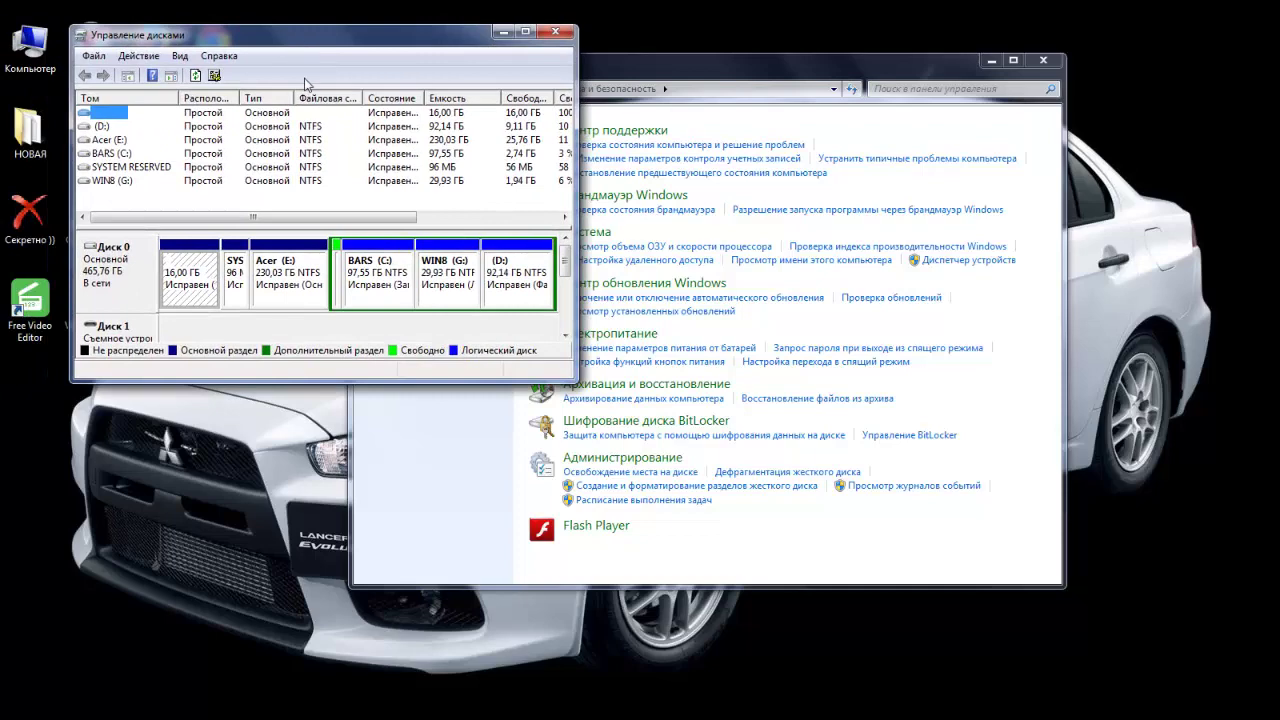
pyautogui.click(555, 33)
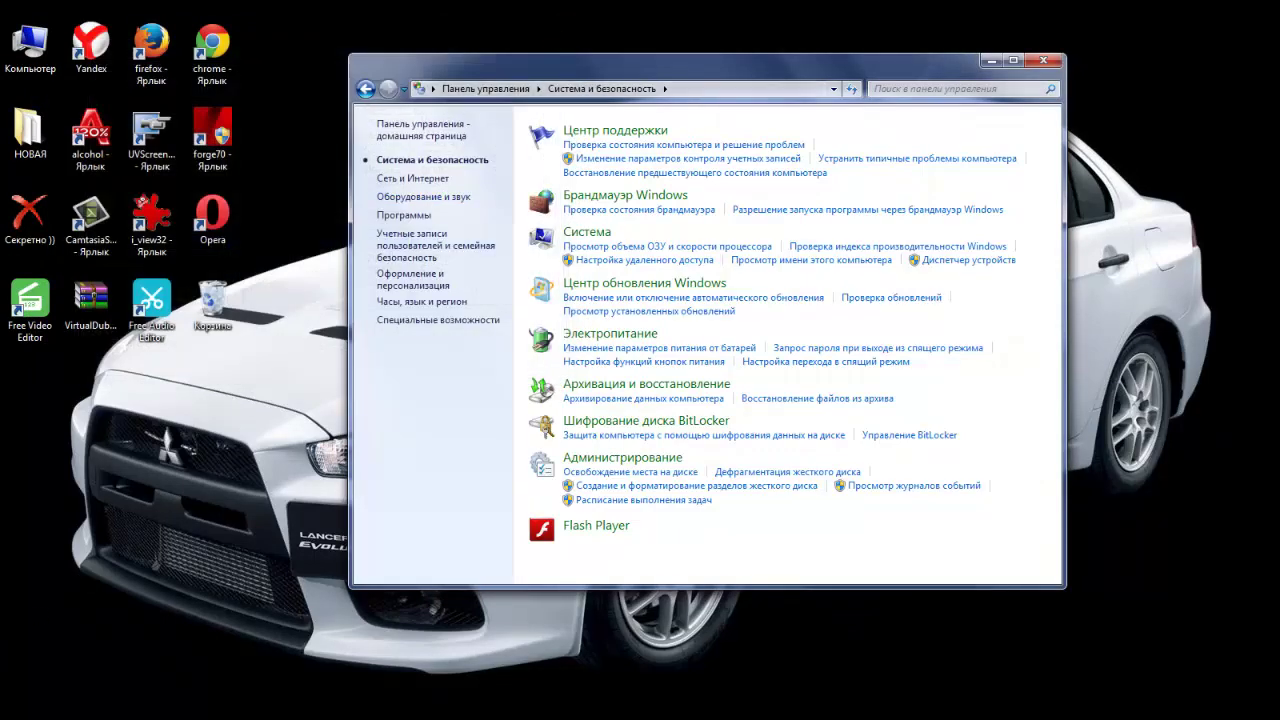
# Find diskmgmt.msc through the system search, launch Disk Management and maximize its window.
pyautogui.press('super')
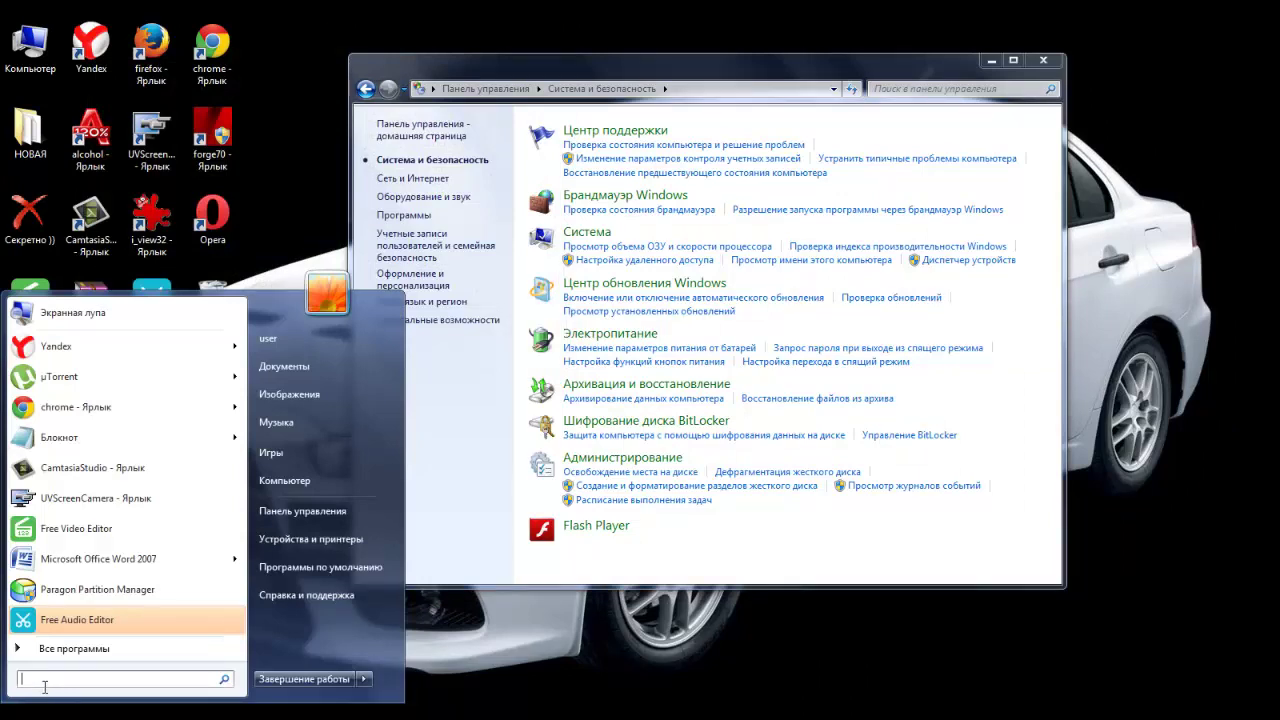
pyautogui.write('d')
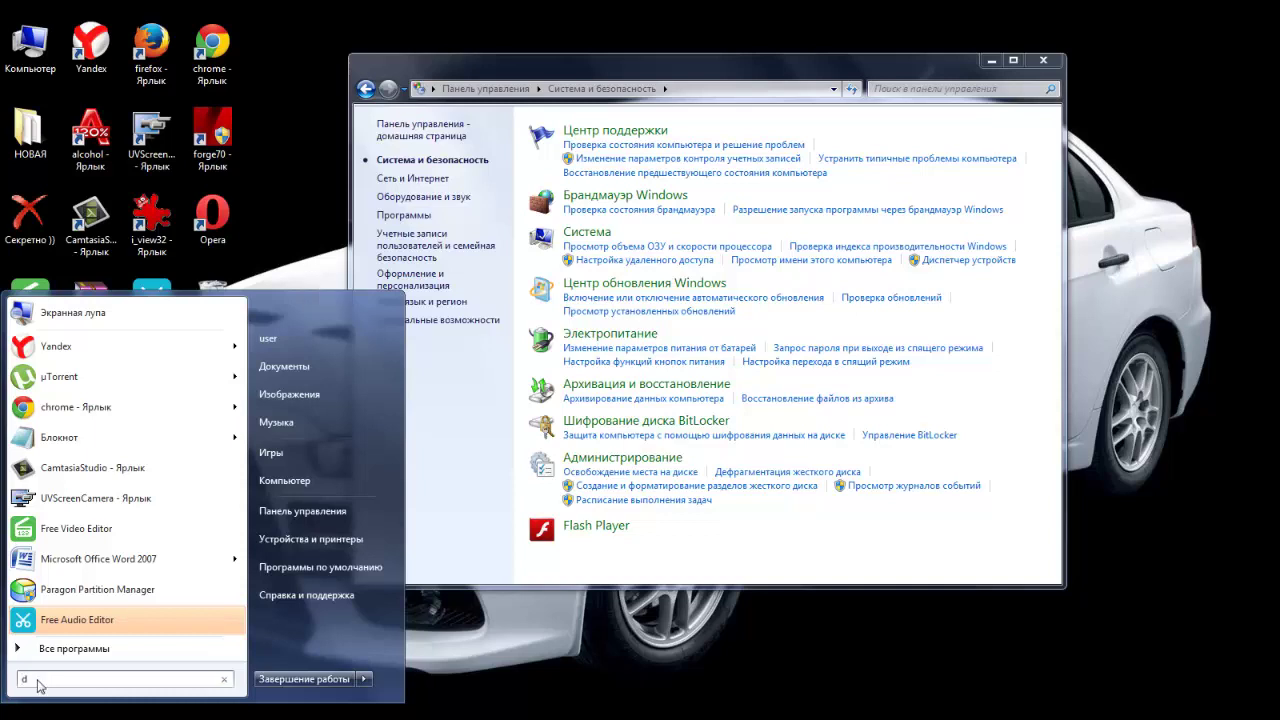
pyautogui.write('isk')
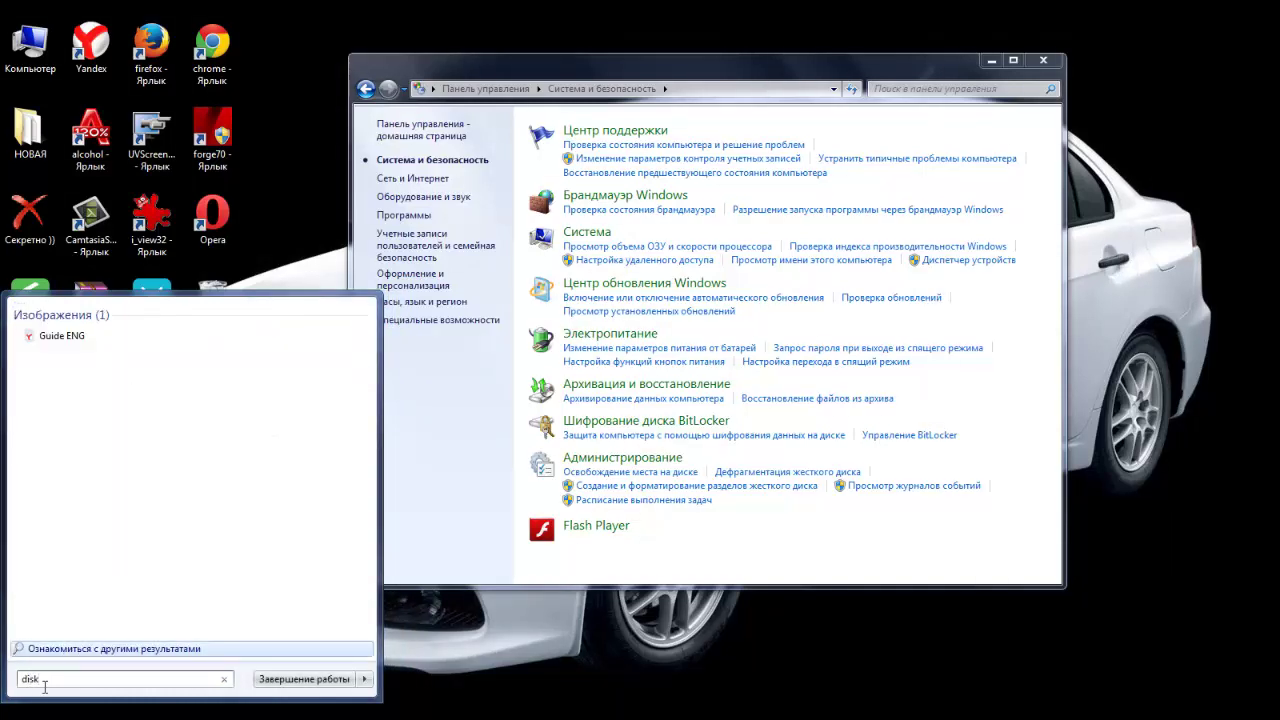
pyautogui.write(' mg')
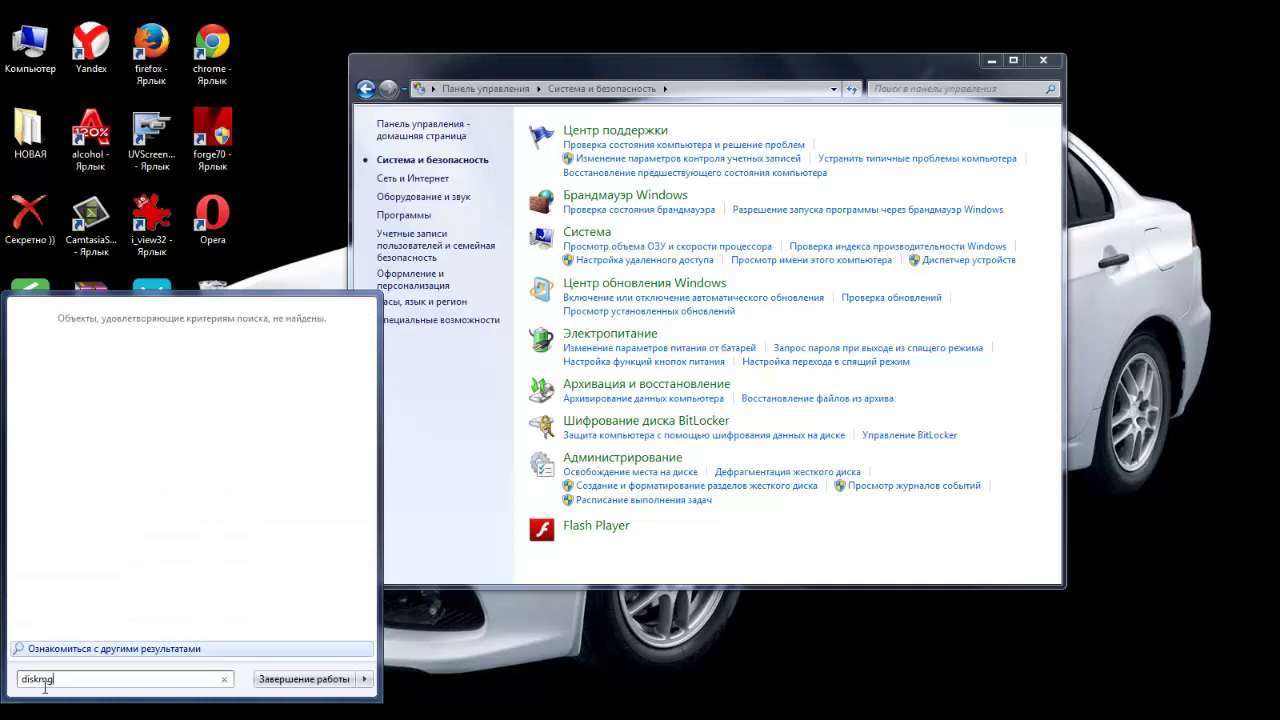
pyautogui.write('mt.m')
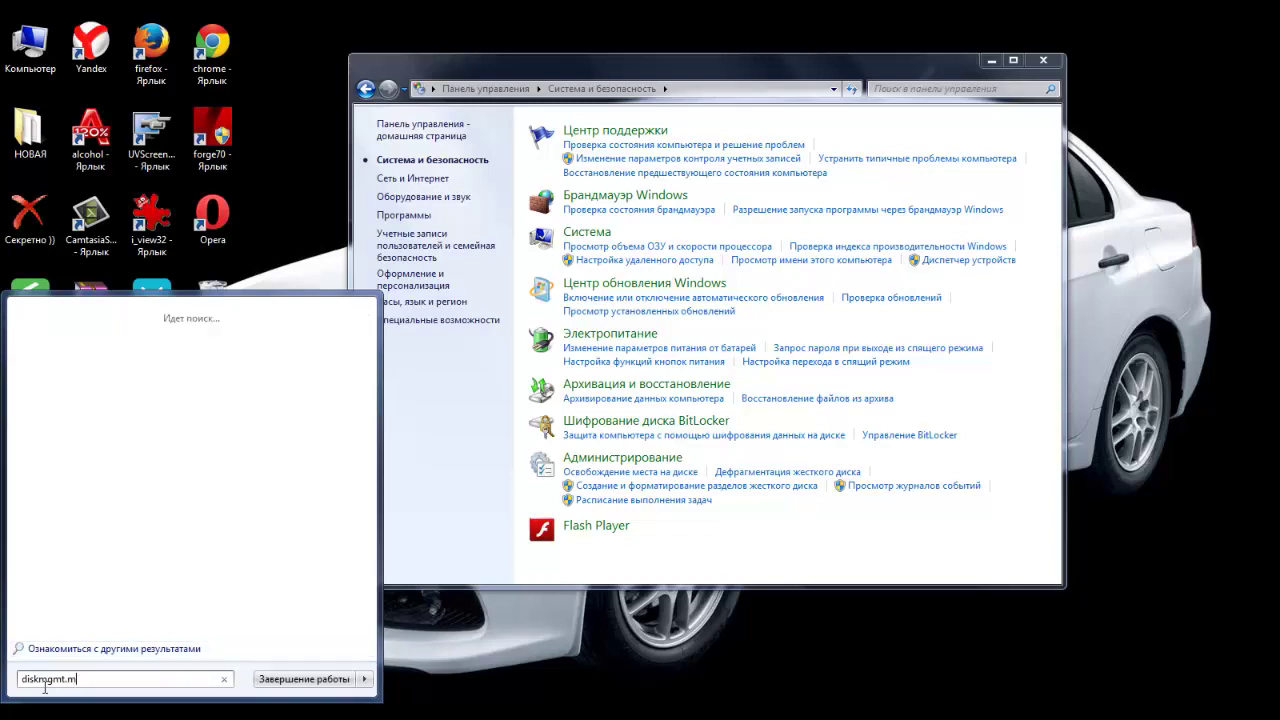
pyautogui.write('sc')
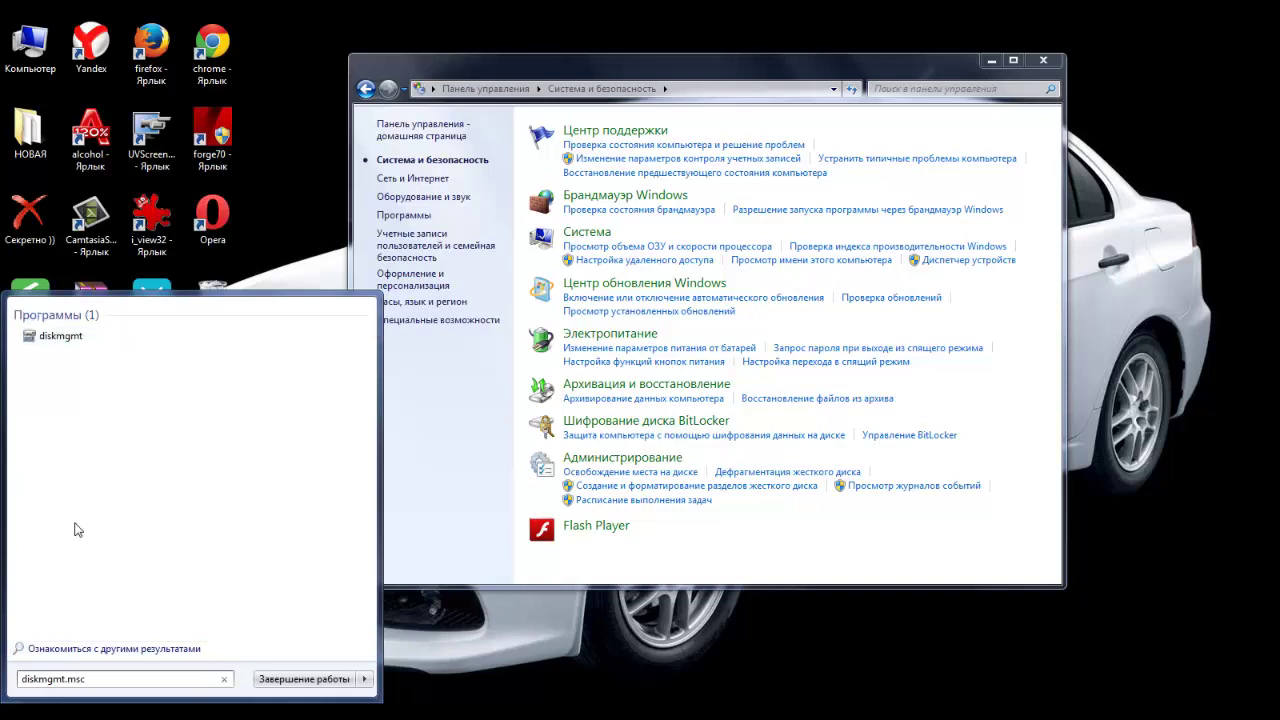
pyautogui.click(57, 336)
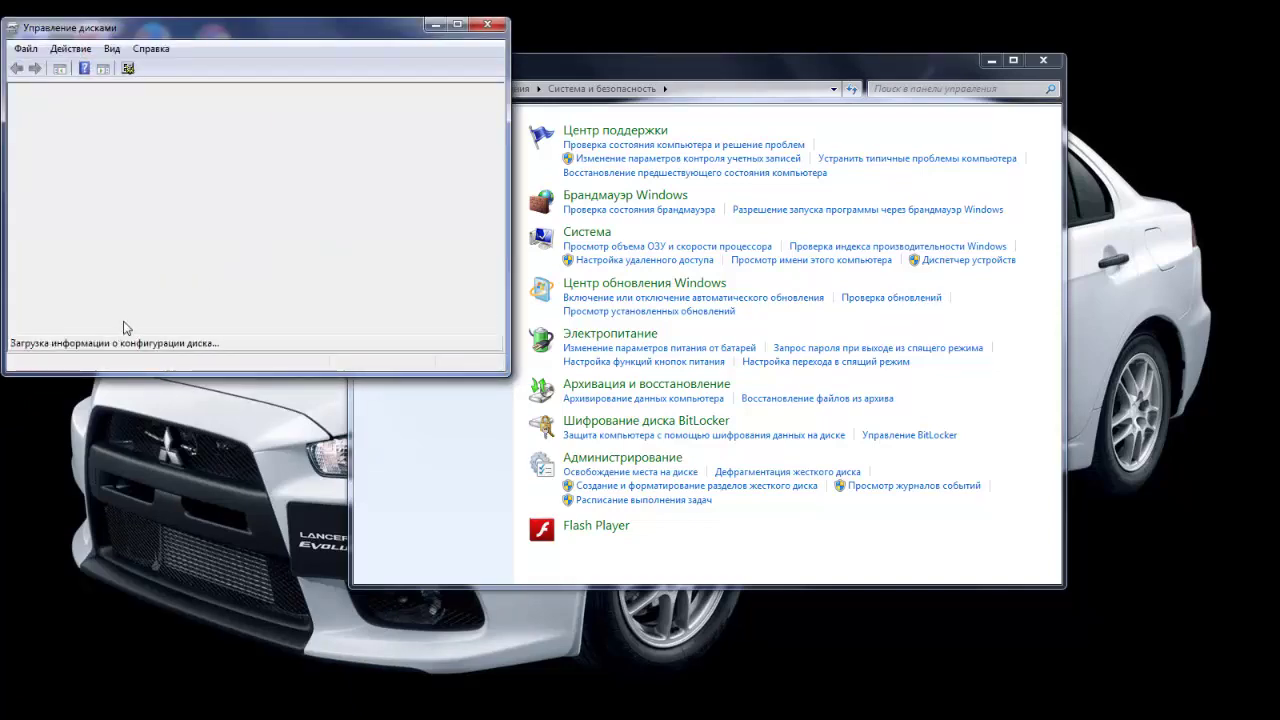
pyautogui.moveTo(297, 34); pyautogui.dragTo(493, 118)
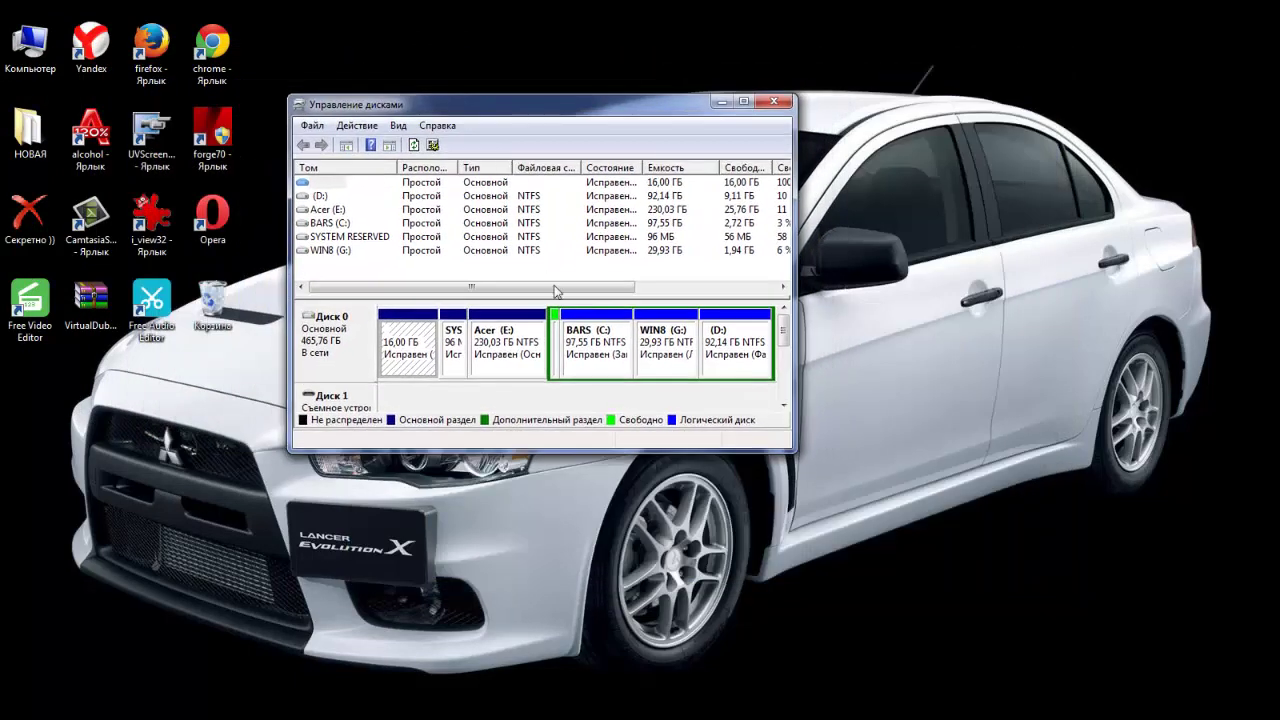
pyautogui.click(743, 101)
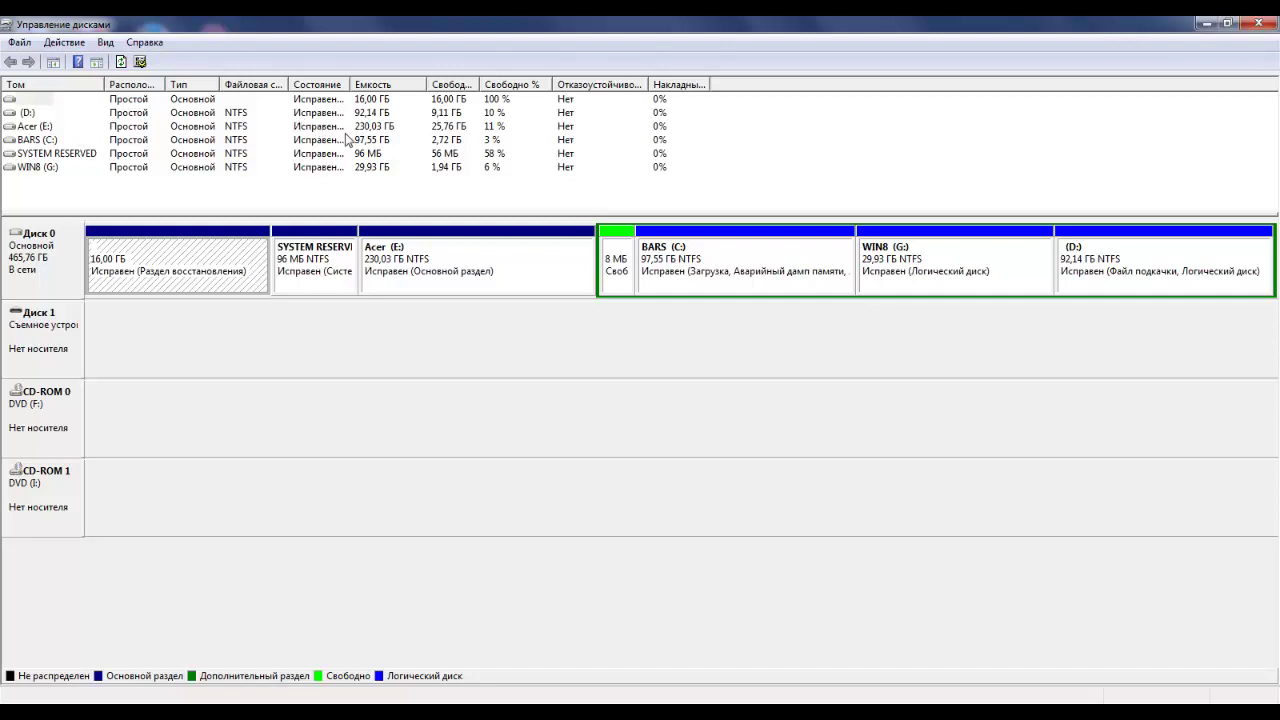
# Shrink the BARS (C:) volume by 1000 MB, keeping the current colour scheme and suppressing further prompts about it.
pyautogui.click(38, 140)
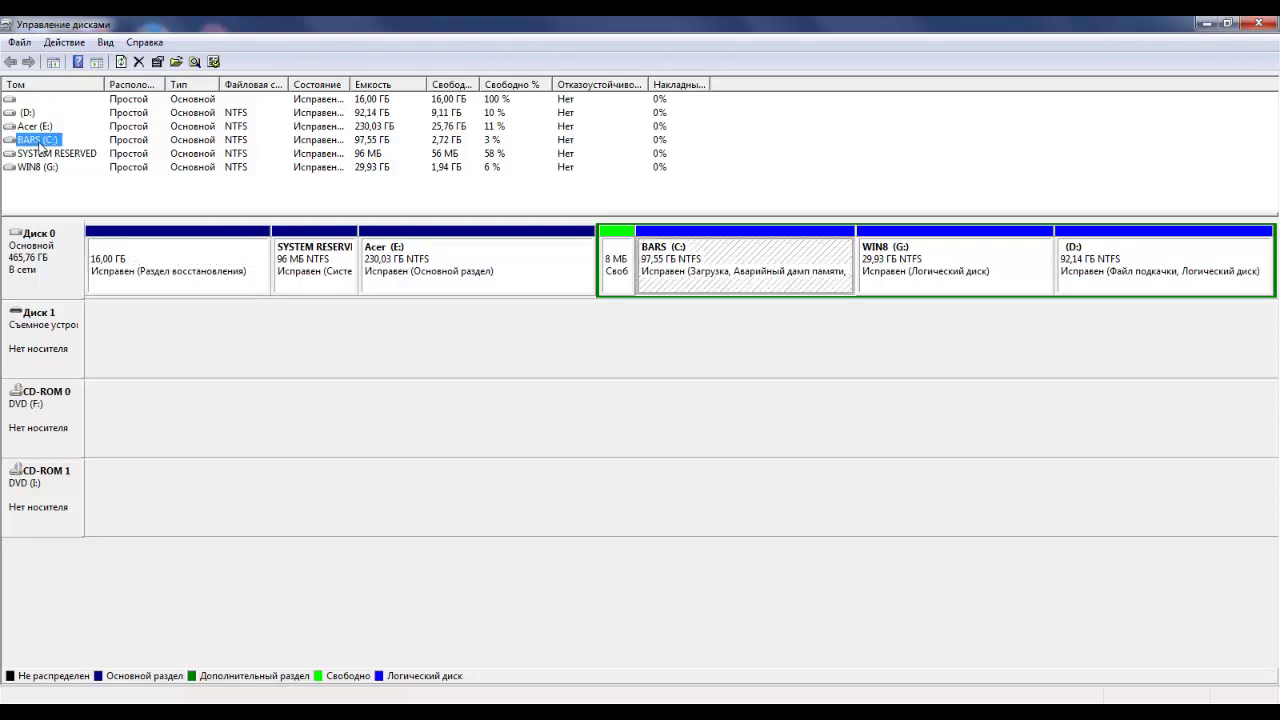
pyautogui.click(715, 263)
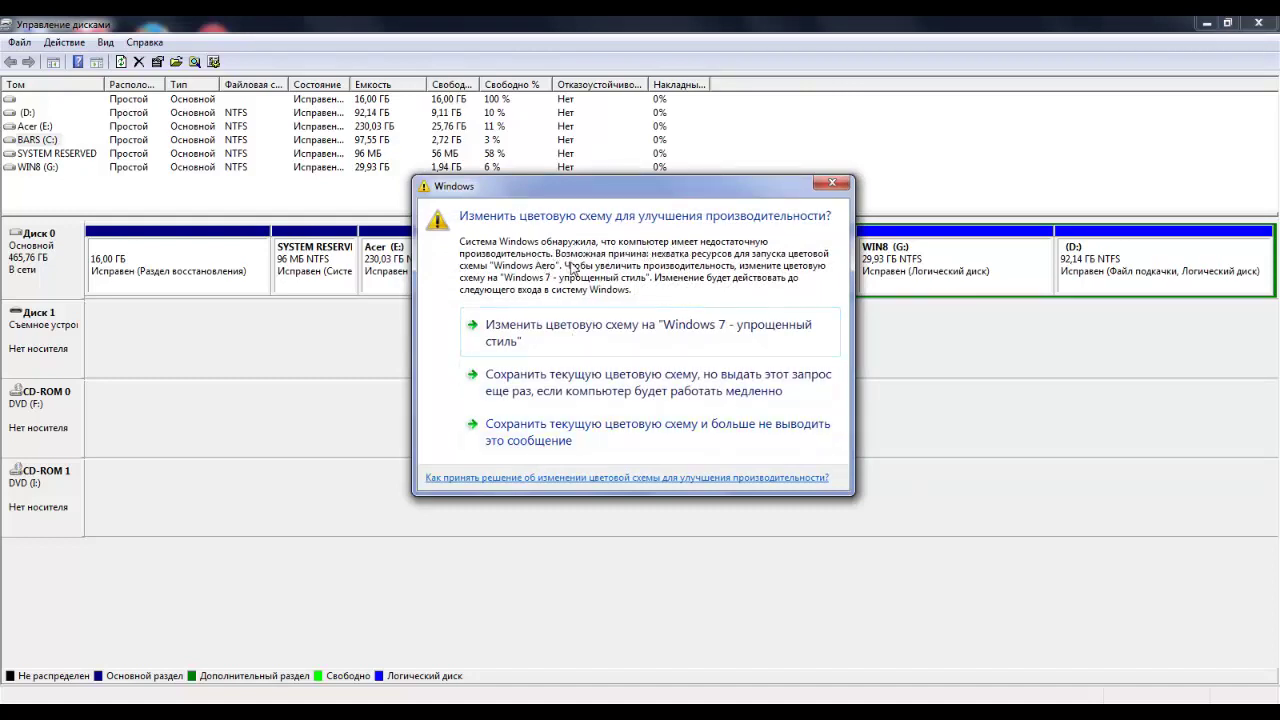
pyautogui.click(832, 182)
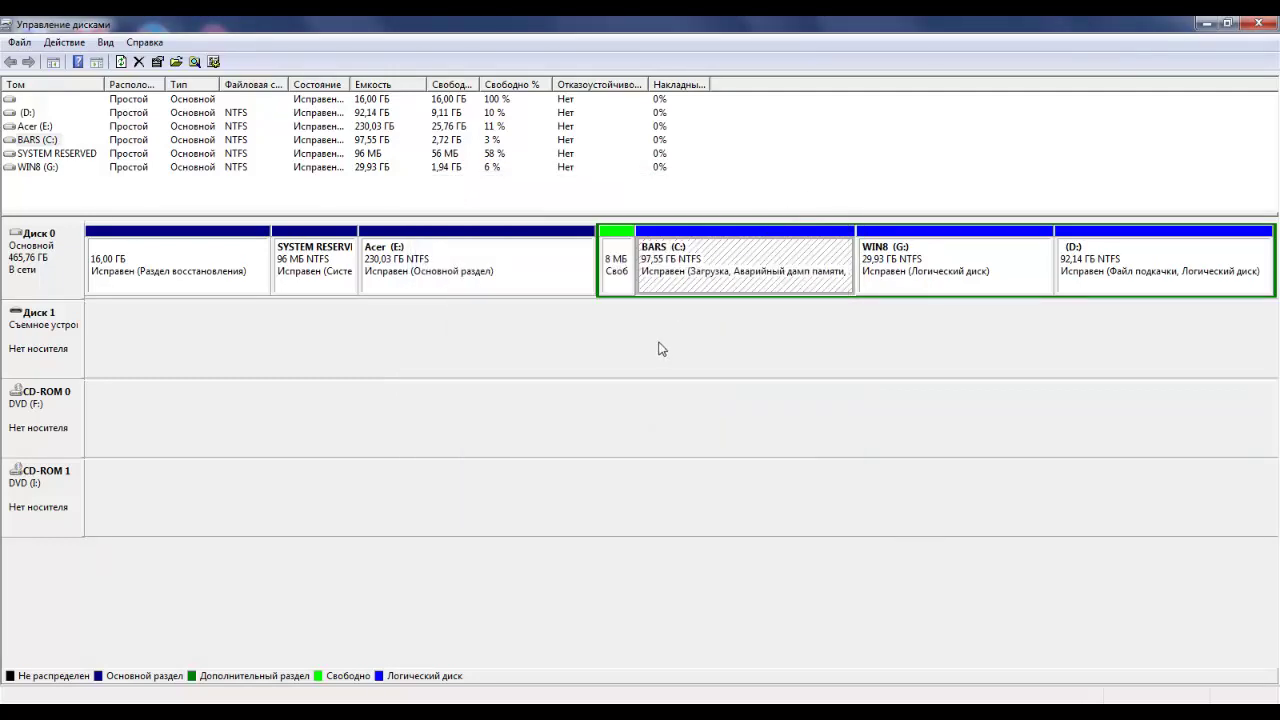
pyautogui.rightClick(718, 258)
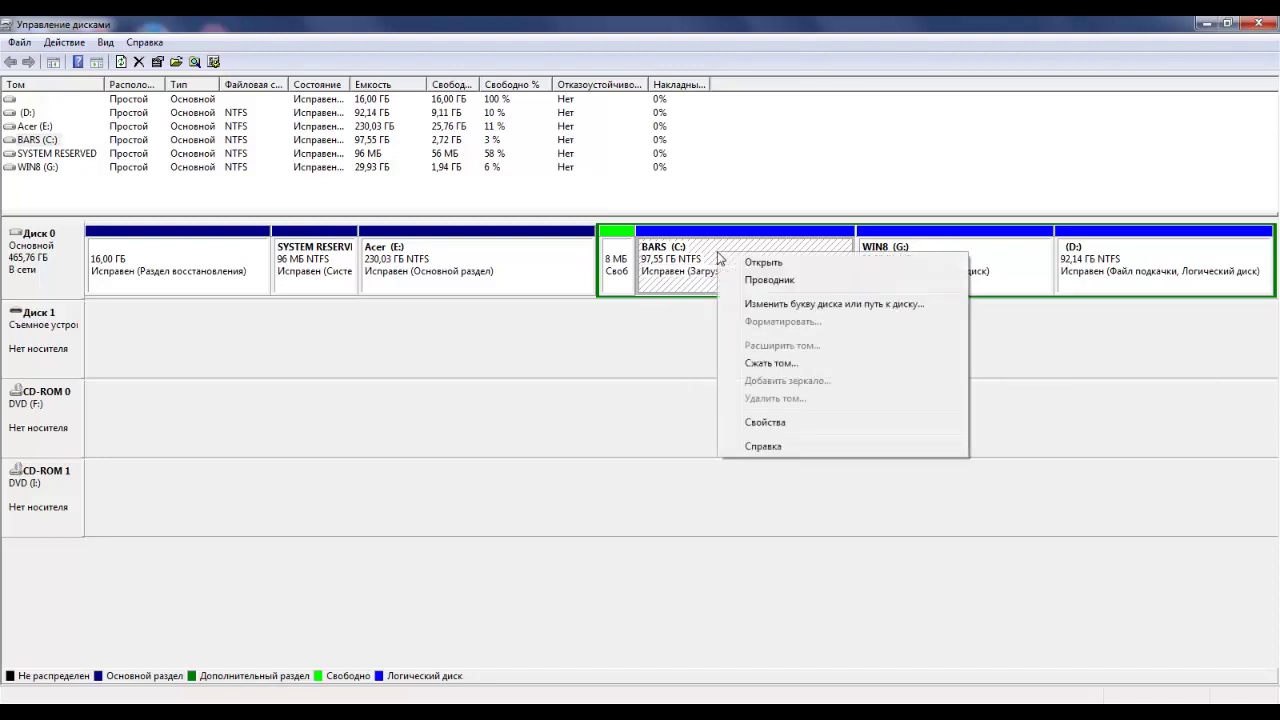
pyautogui.click(760, 365)
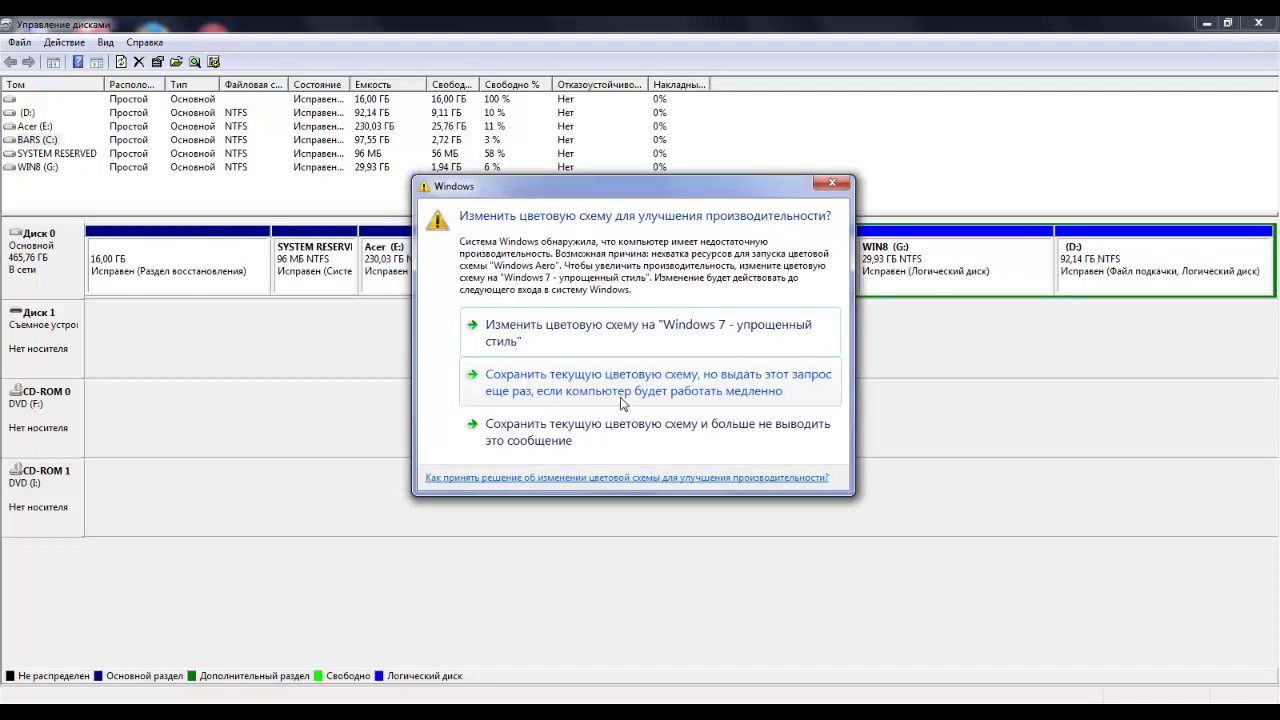
pyautogui.click(576, 432)
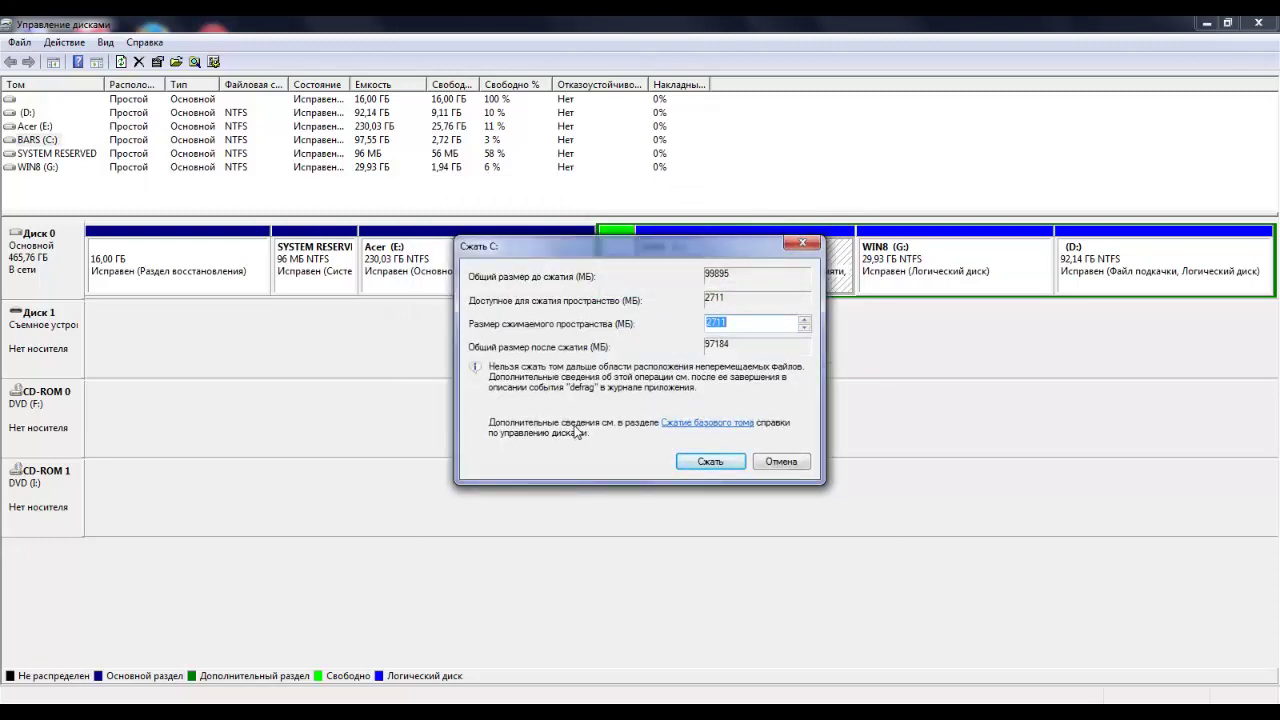
pyautogui.moveTo(584, 252); pyautogui.dragTo(650, 306)
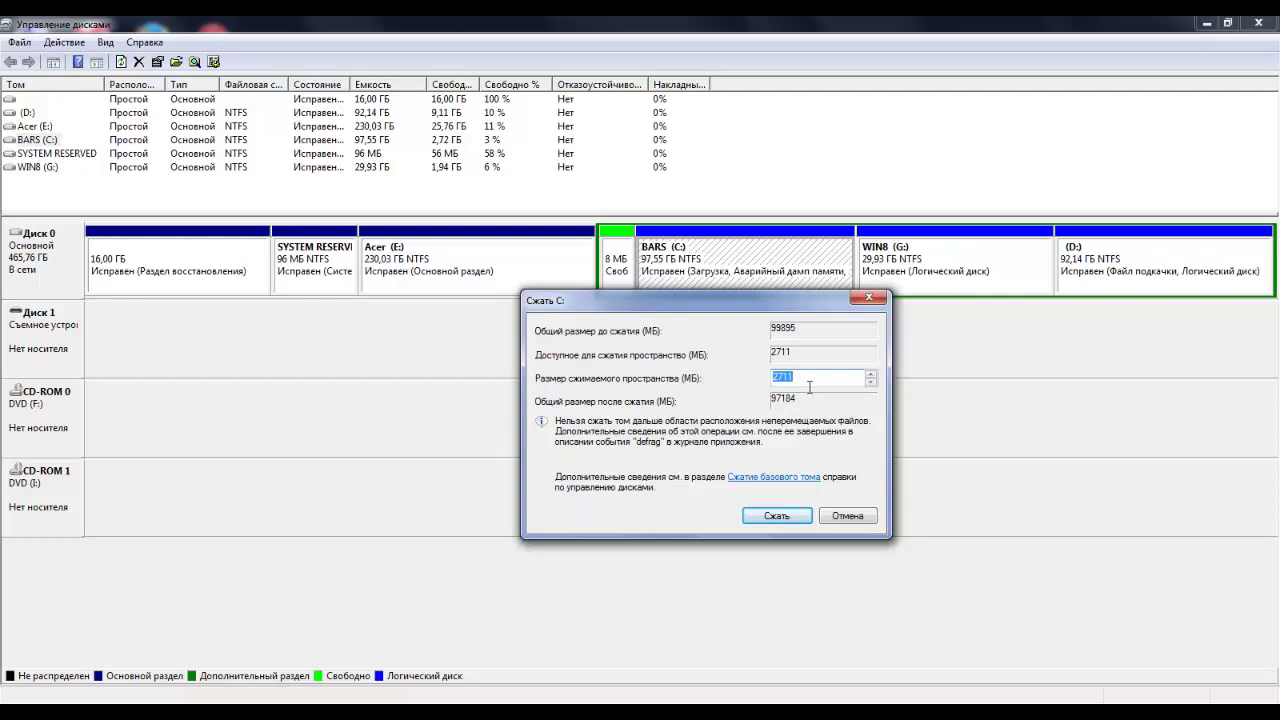
pyautogui.write('1000')
pyautogui.click(772, 518)
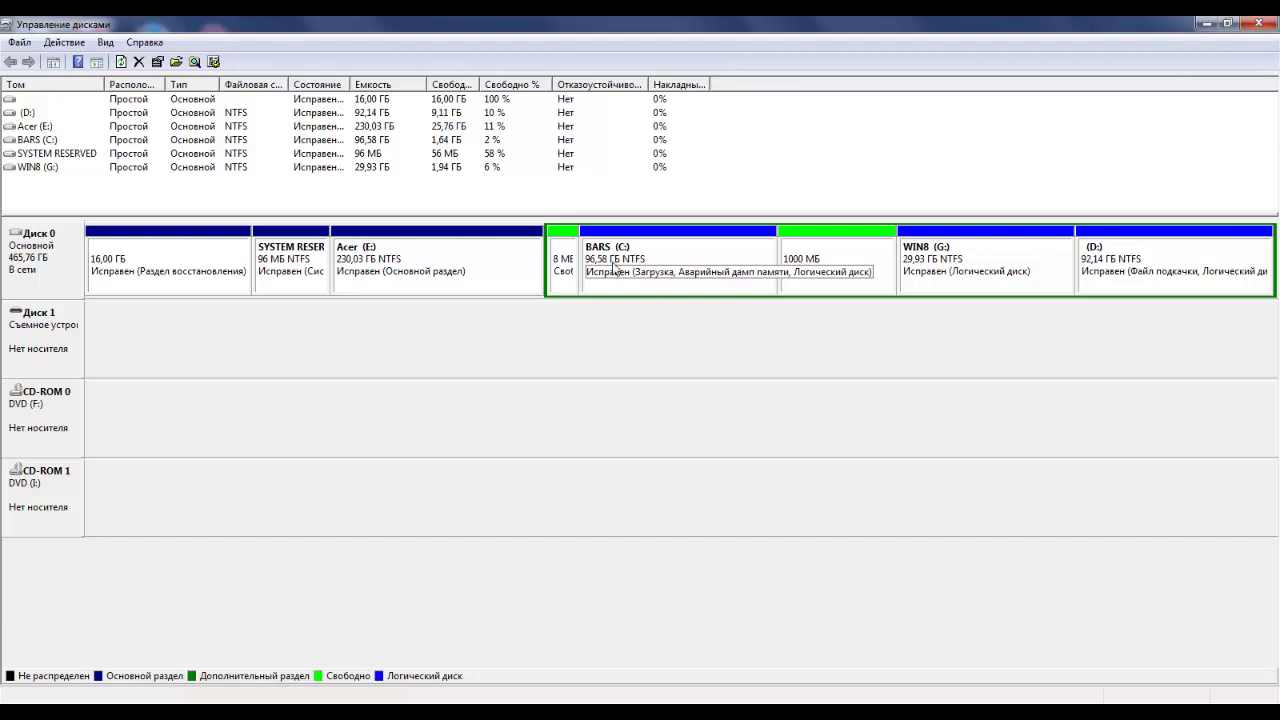
# Examine the actions available for the 1000 MB free space and for the WIN8 (G:) volume, including that volume's properties.
pyautogui.click(843, 263)
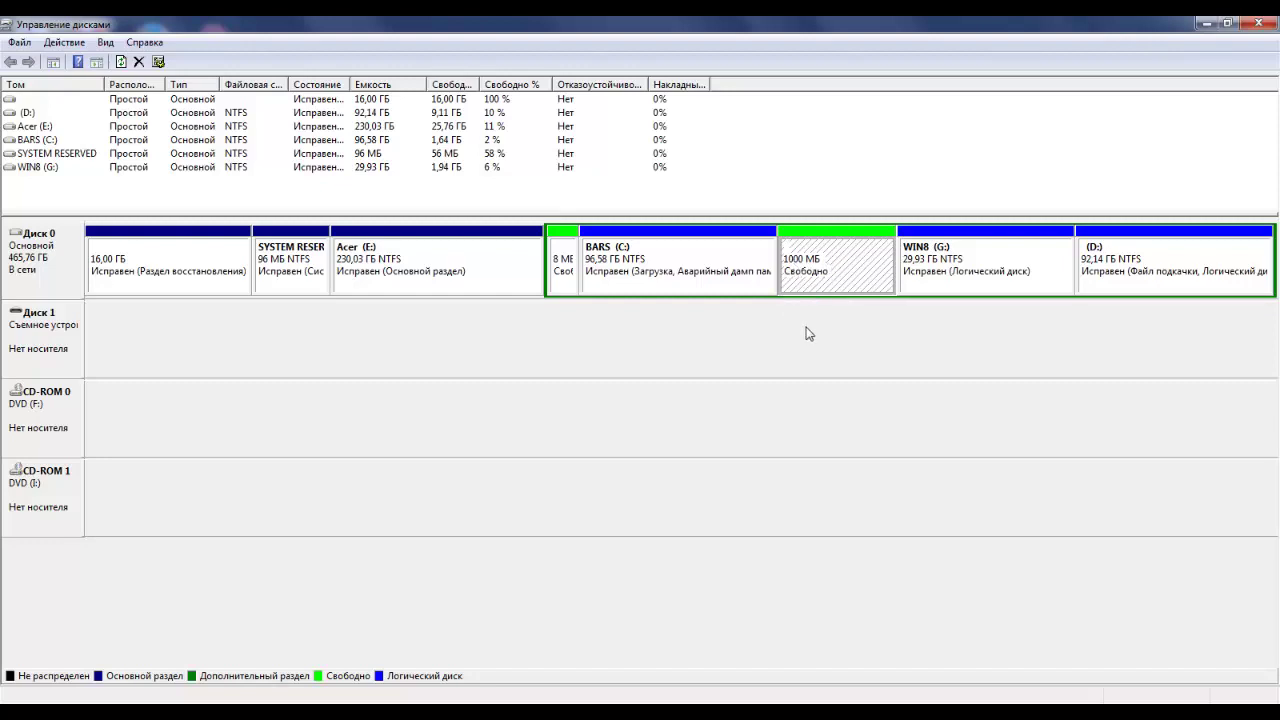
pyautogui.rightClick(834, 258)
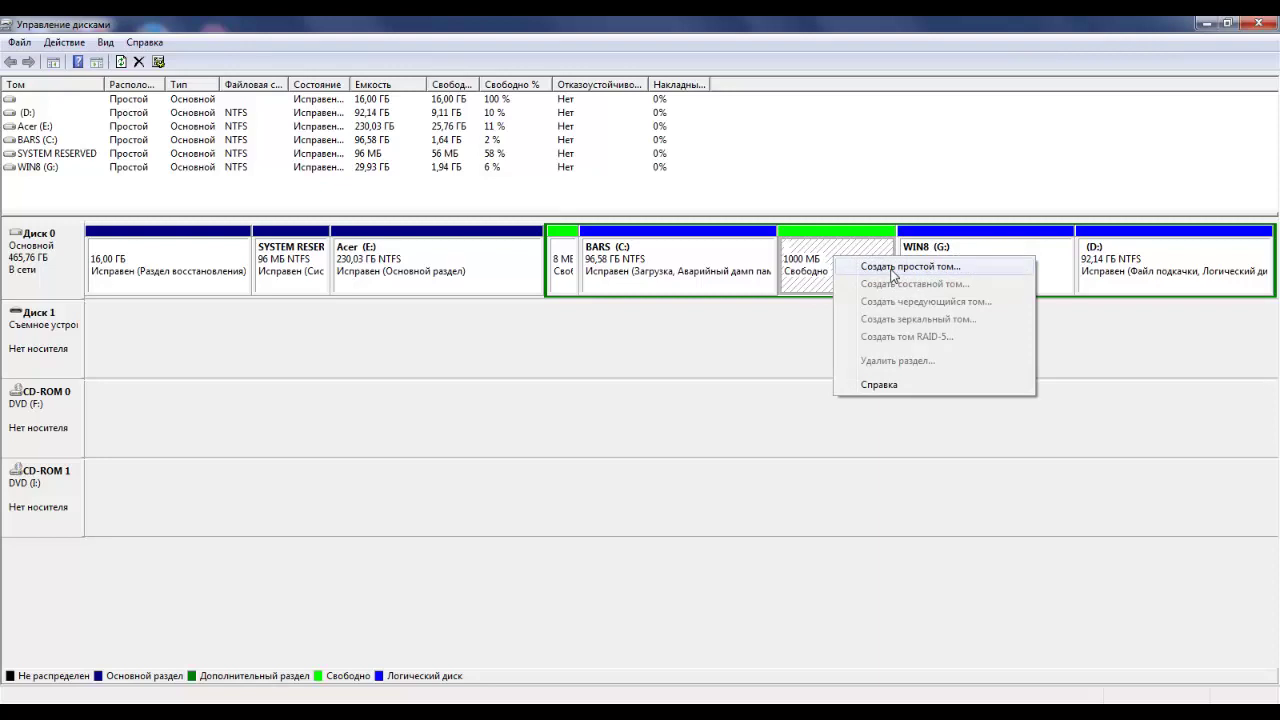
pyautogui.rightClick(980, 254)
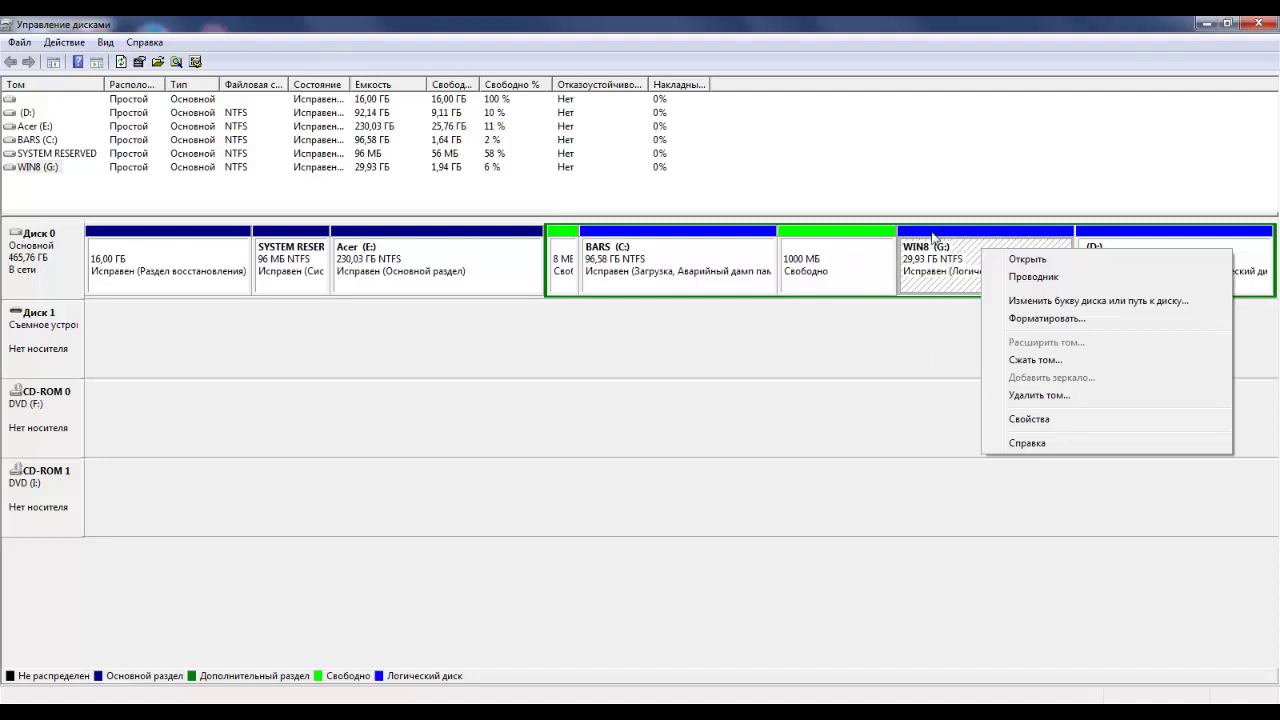
pyautogui.click(862, 275)
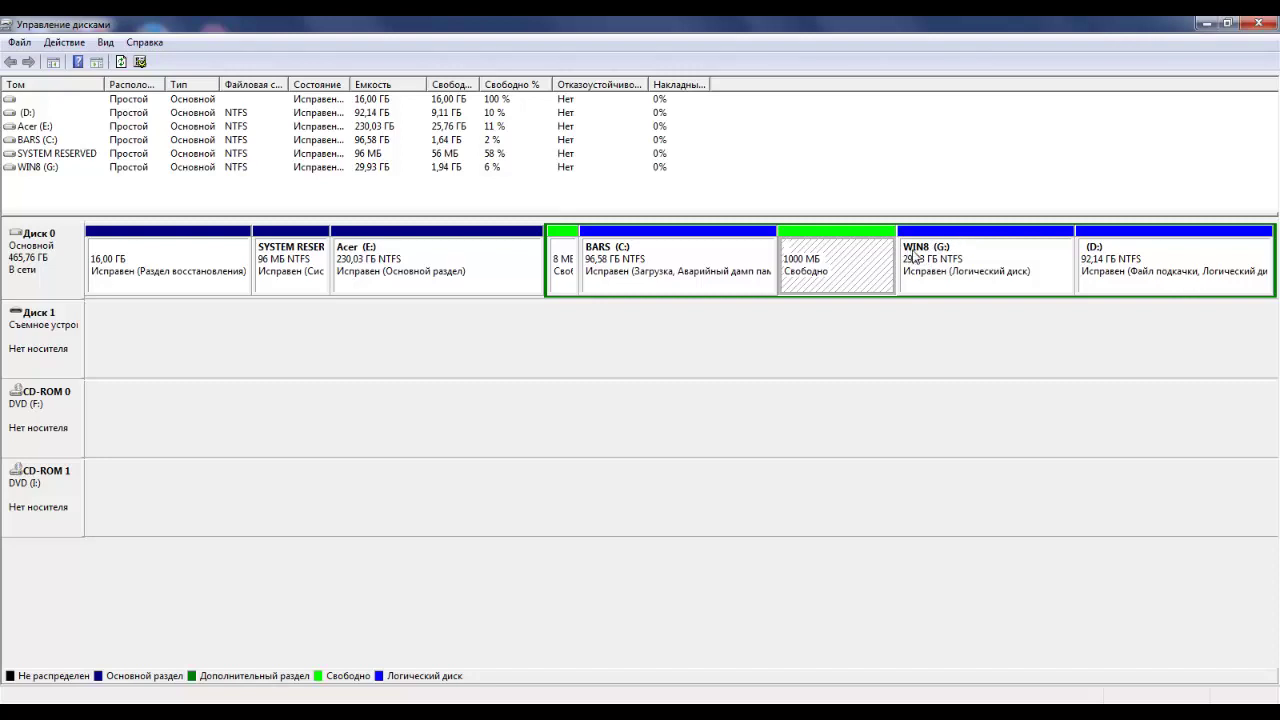
pyautogui.rightClick(962, 257)
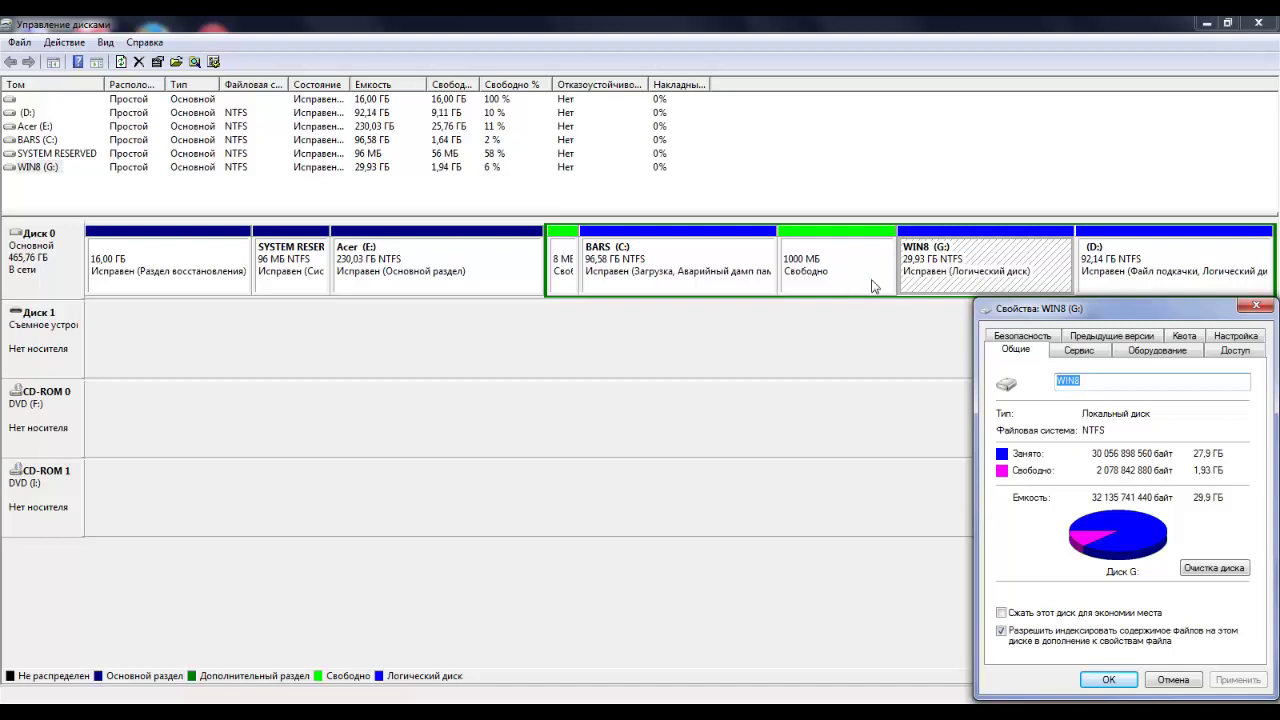
pyautogui.moveTo(1117, 317); pyautogui.dragTo(972, 306)
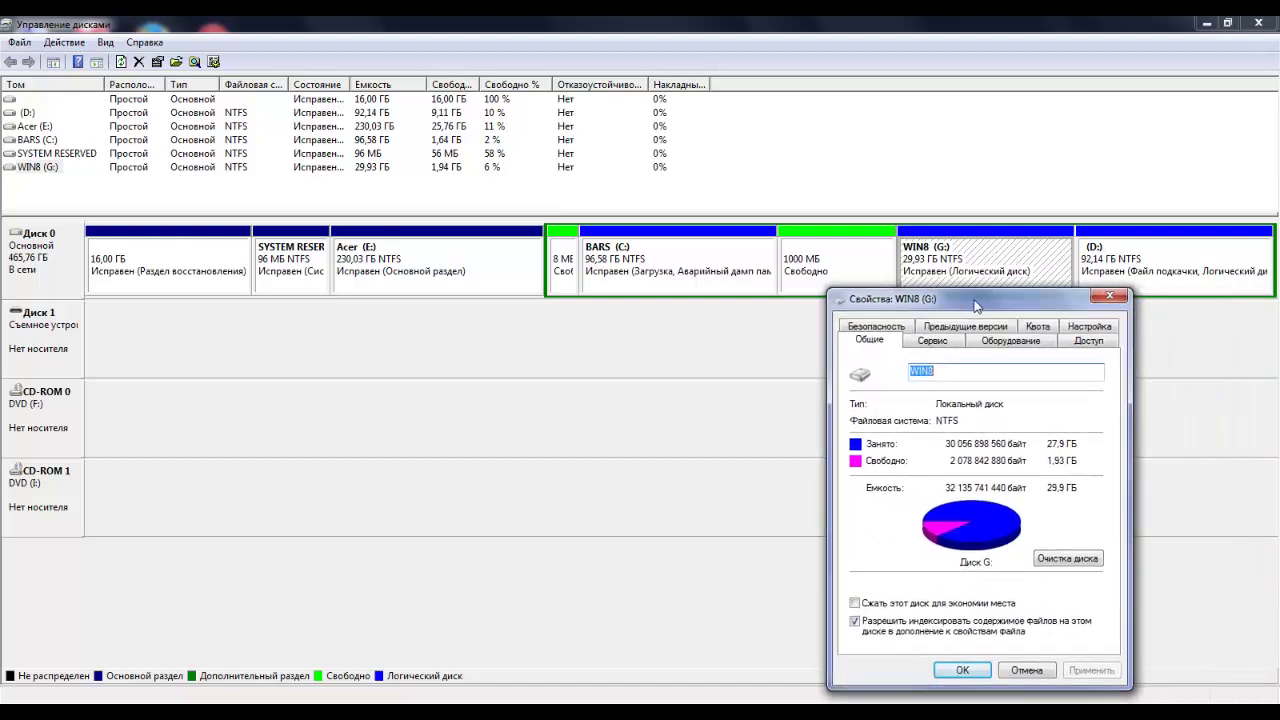
pyautogui.click(1113, 305)
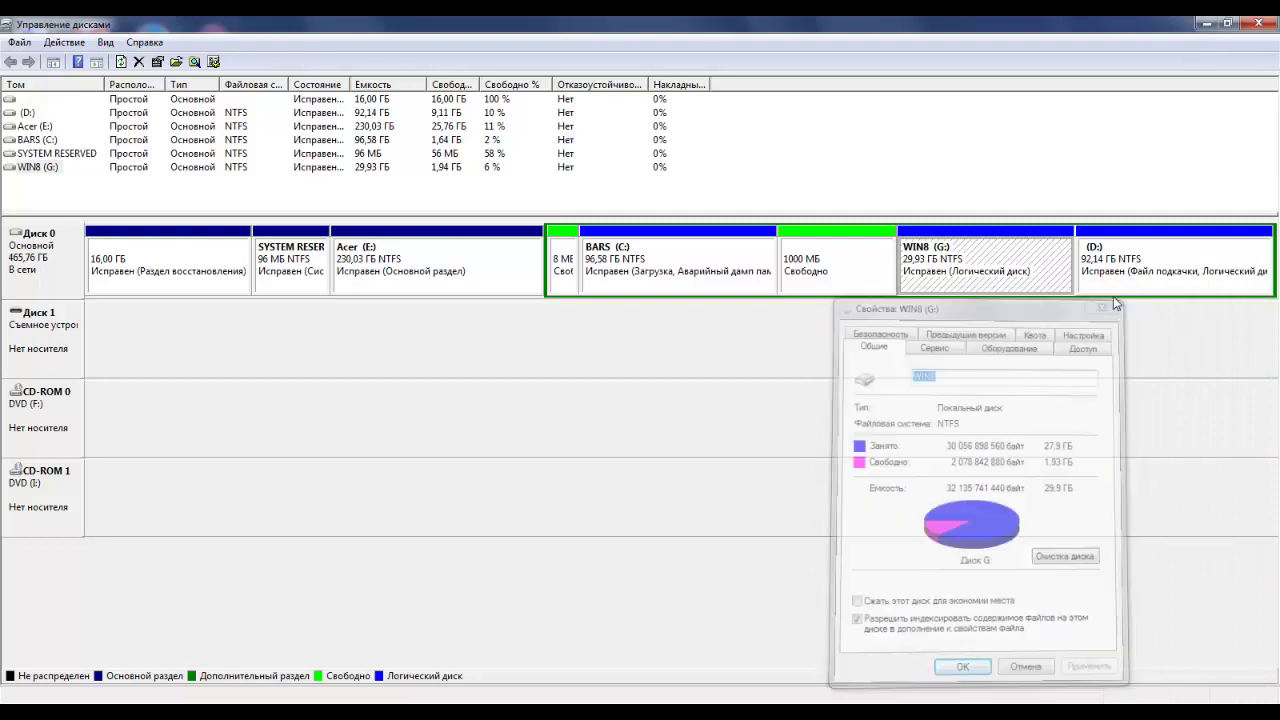
# Start creating a simple volume in the 1000 MB free space, accepting a size of 999 MB.
pyautogui.rightClick(822, 270)
pyautogui.click(845, 277)
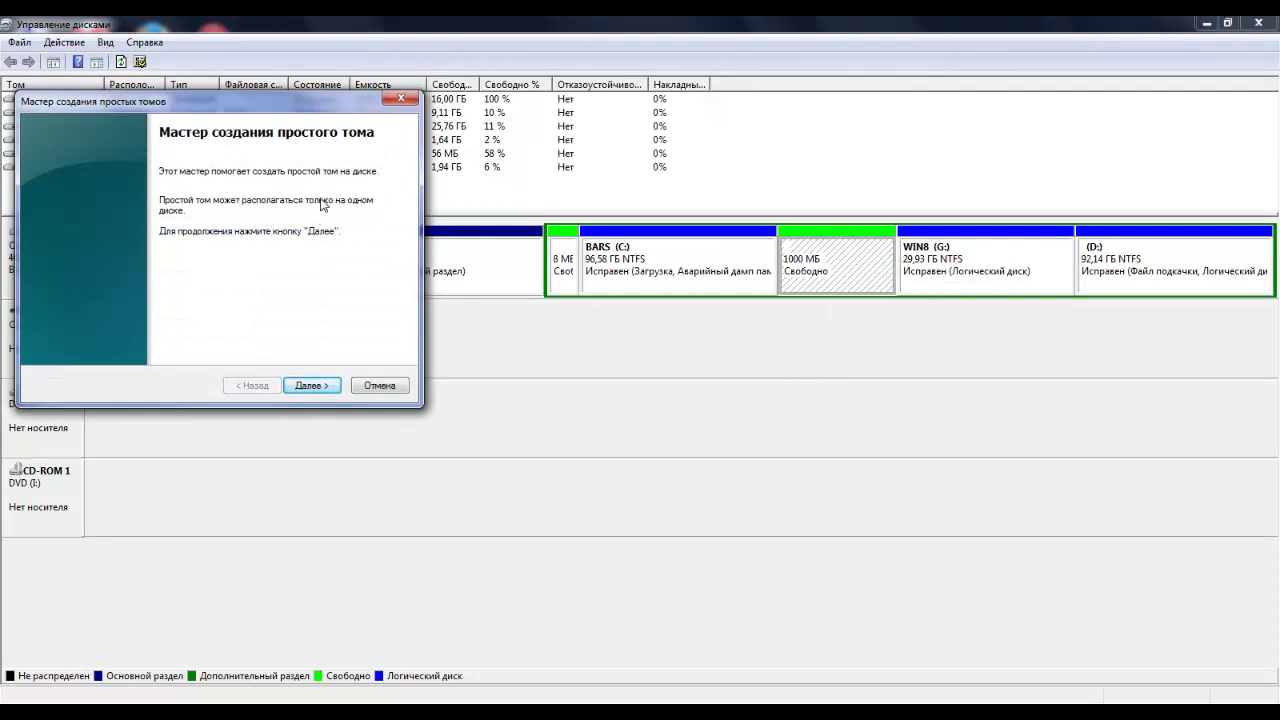
pyautogui.click(313, 386)
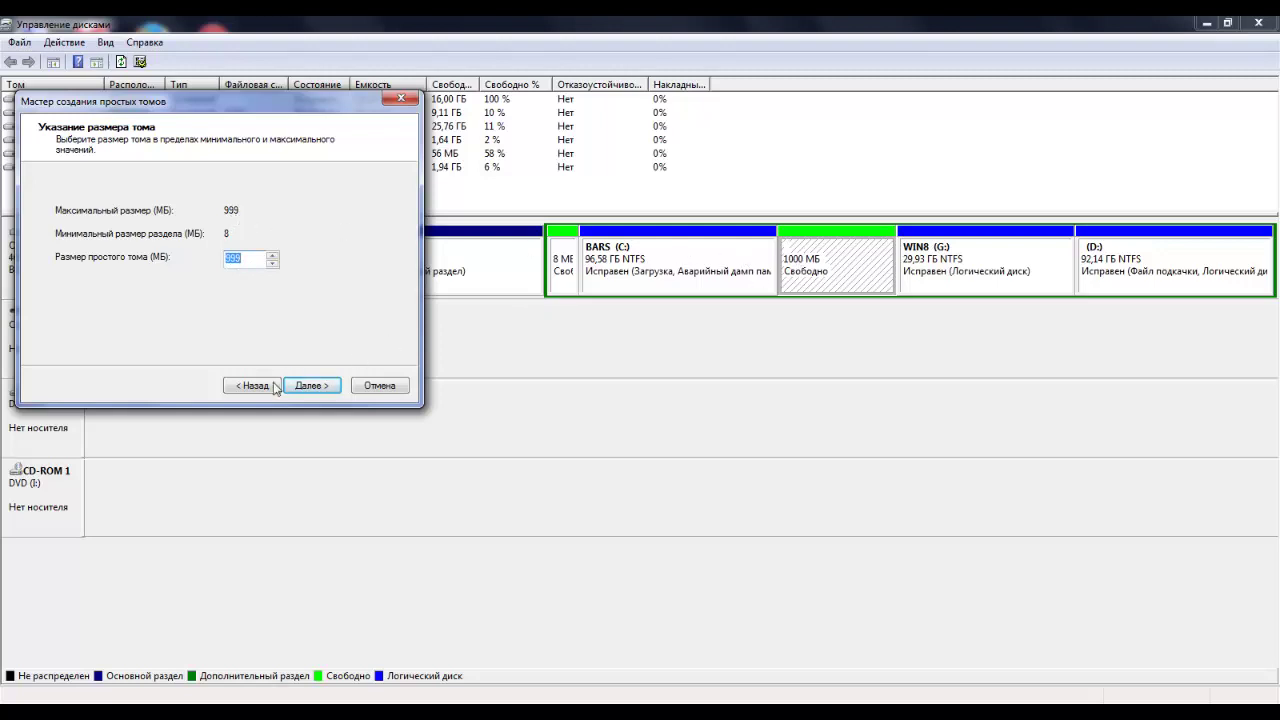
pyautogui.click(309, 388)
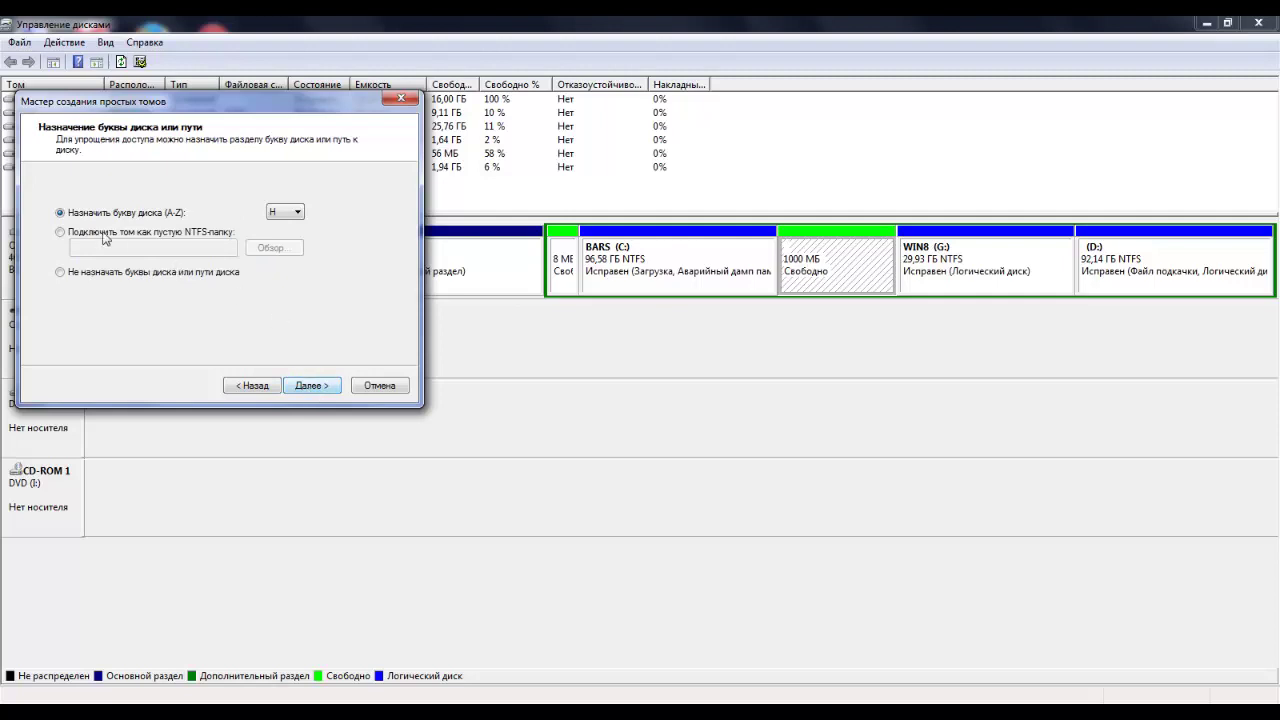
# Assign drive letter Z to the new simple volume and proceed to its formatting options.
pyautogui.click(294, 213)
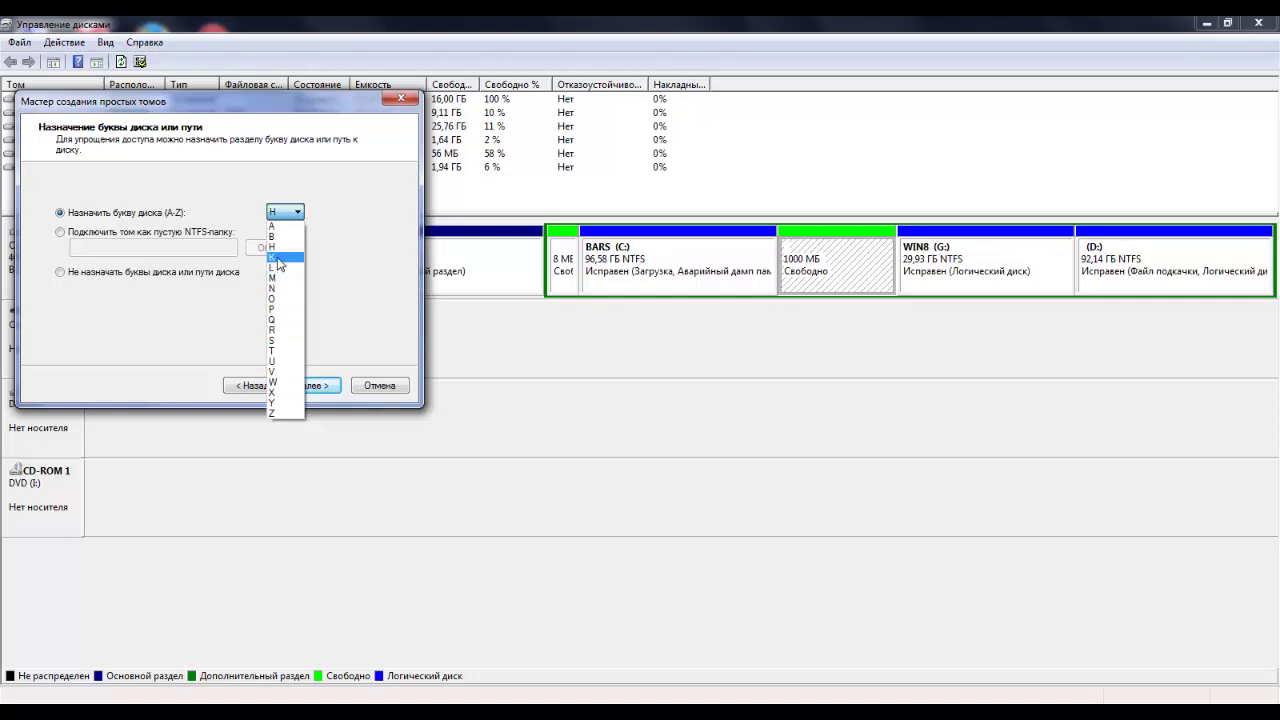
pyautogui.click(320, 468)
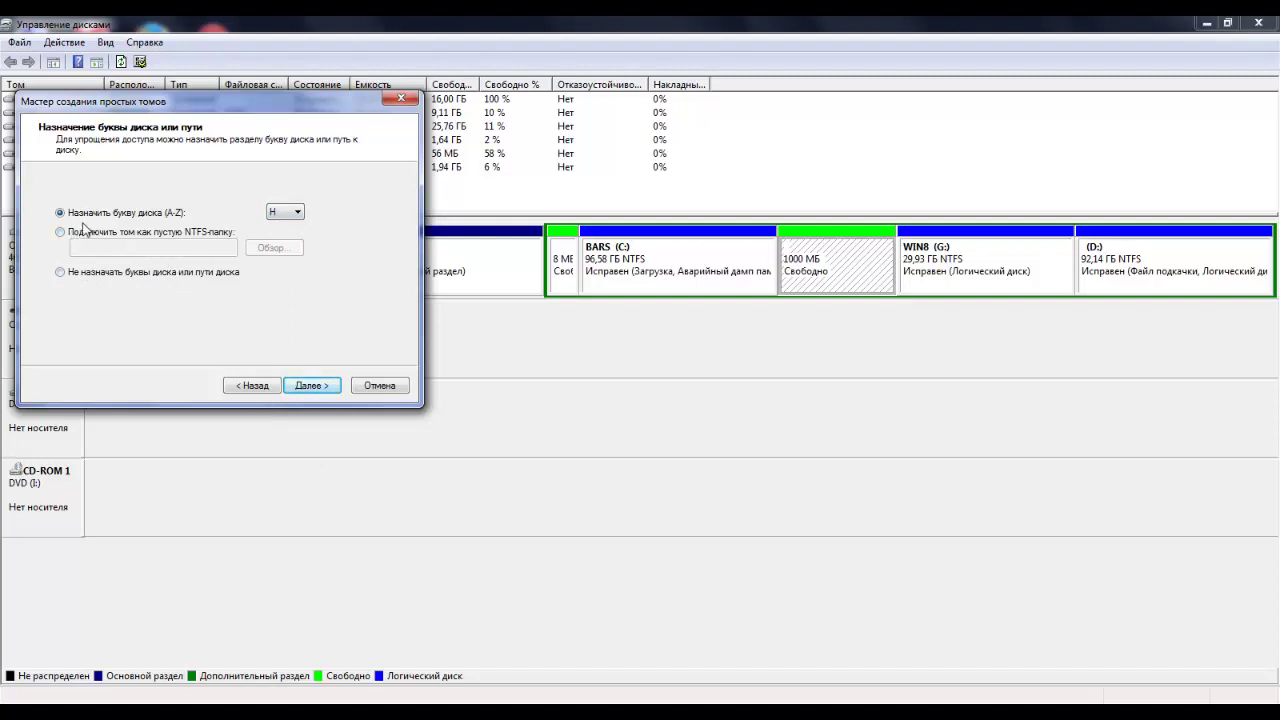
pyautogui.click(296, 212)
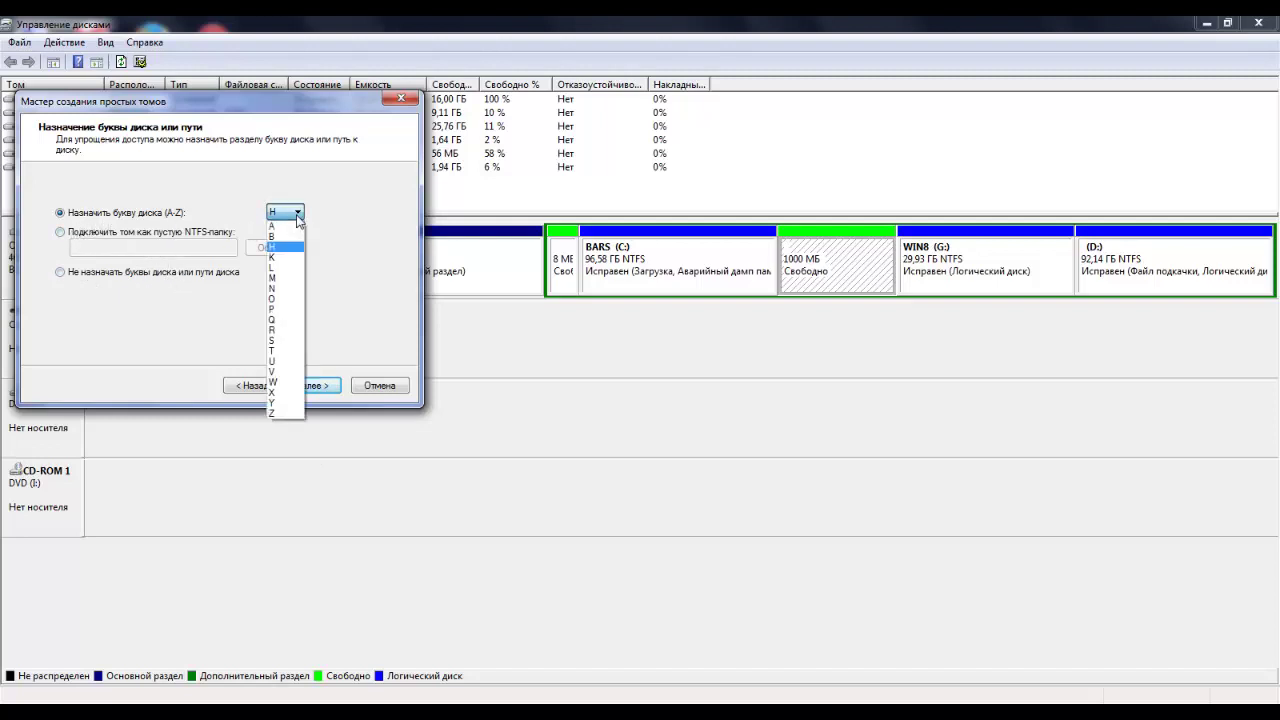
pyautogui.click(281, 414)
pyautogui.click(322, 390)
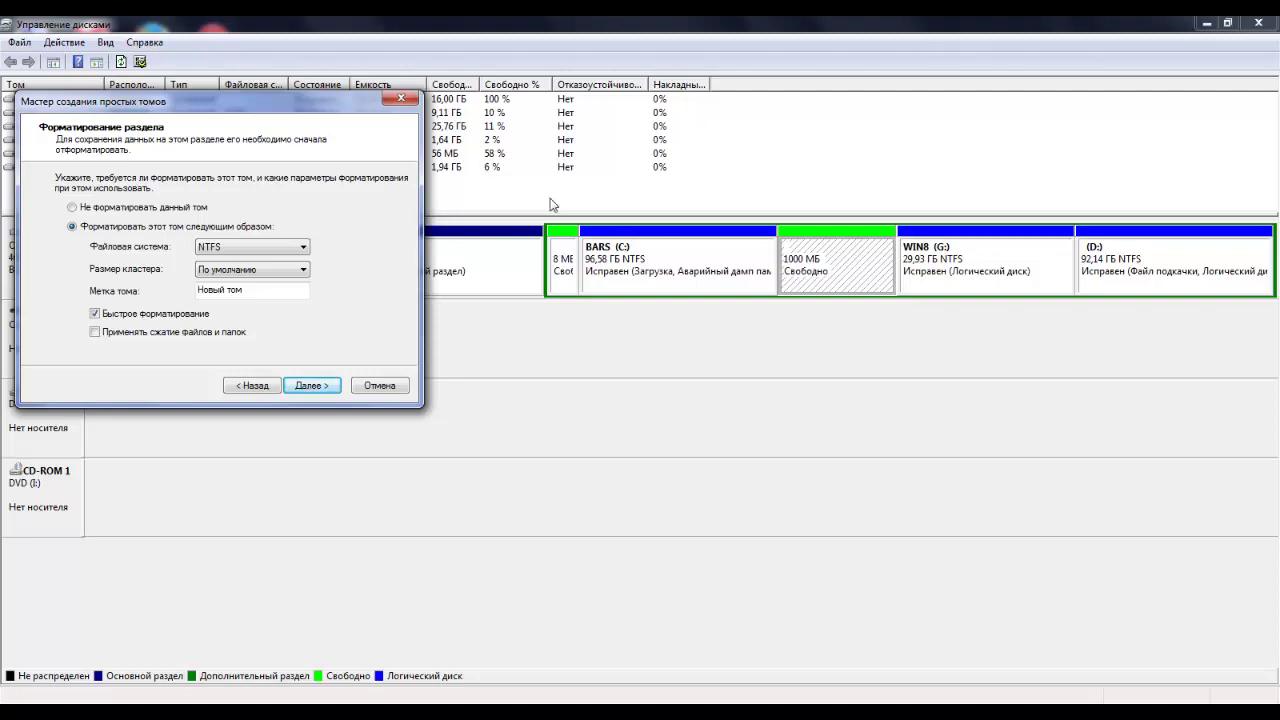
# Move the simple volume wizard clear of the disk map and close it without creating the volume.
pyautogui.moveTo(347, 108); pyautogui.dragTo(393, 387)
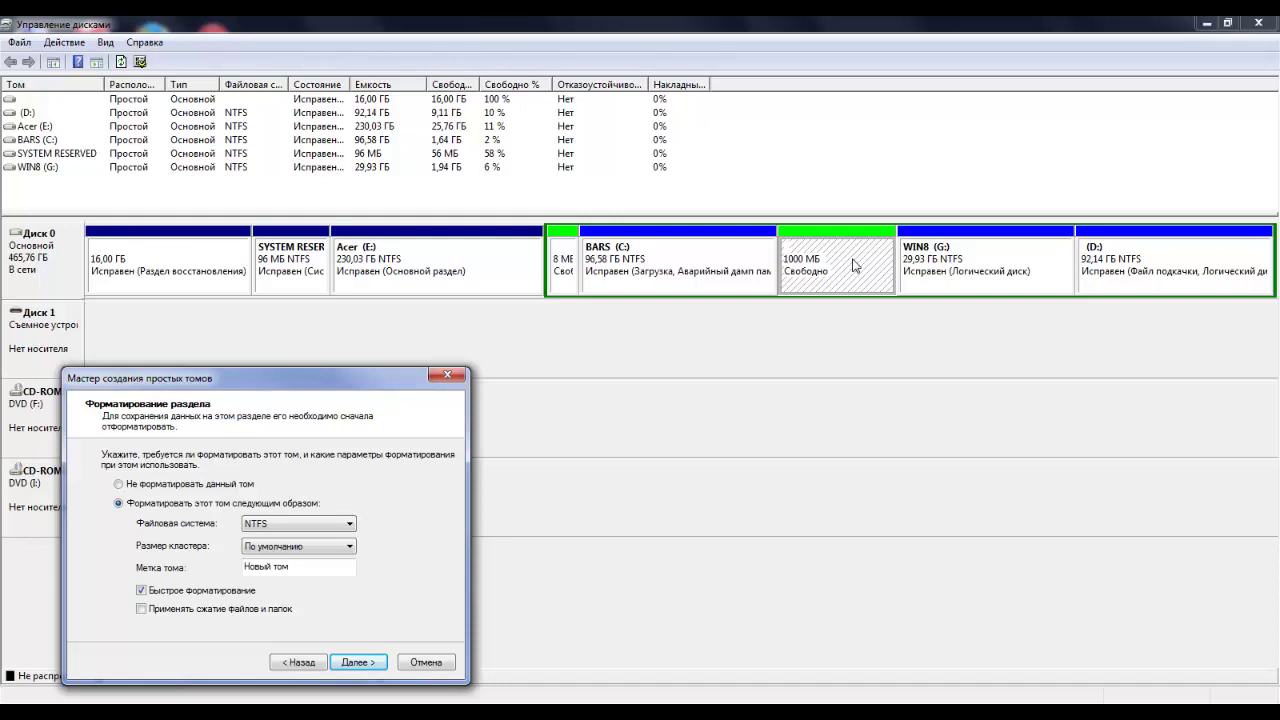
pyautogui.moveTo(341, 375); pyautogui.dragTo(409, 340)
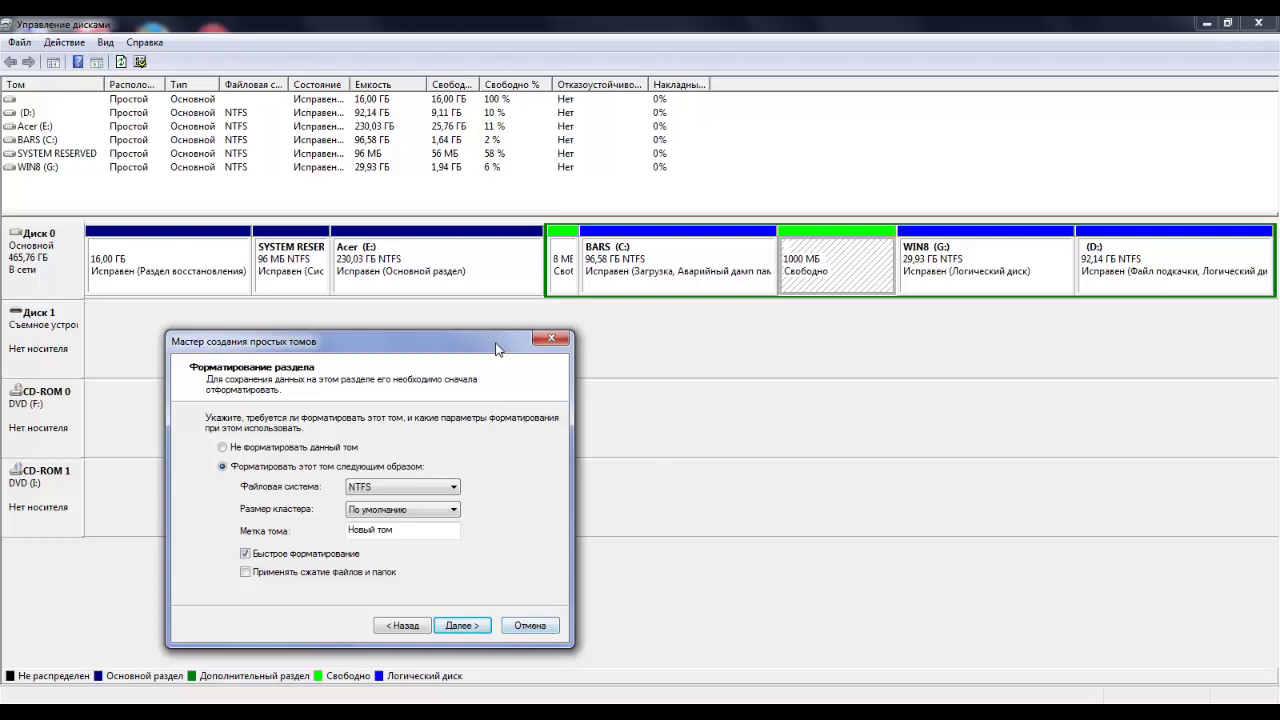
pyautogui.moveTo(500, 343); pyautogui.dragTo(527, 326)
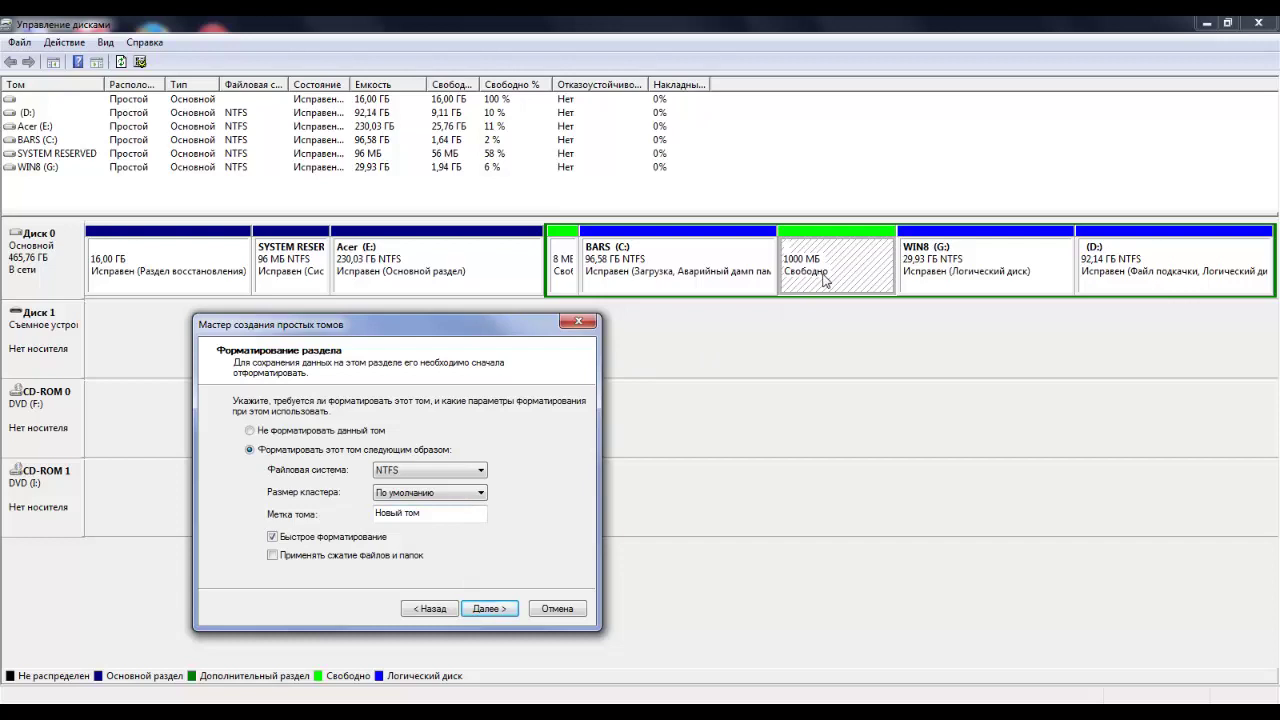
pyautogui.moveTo(494, 334); pyautogui.dragTo(507, 334)
pyautogui.click(592, 322)
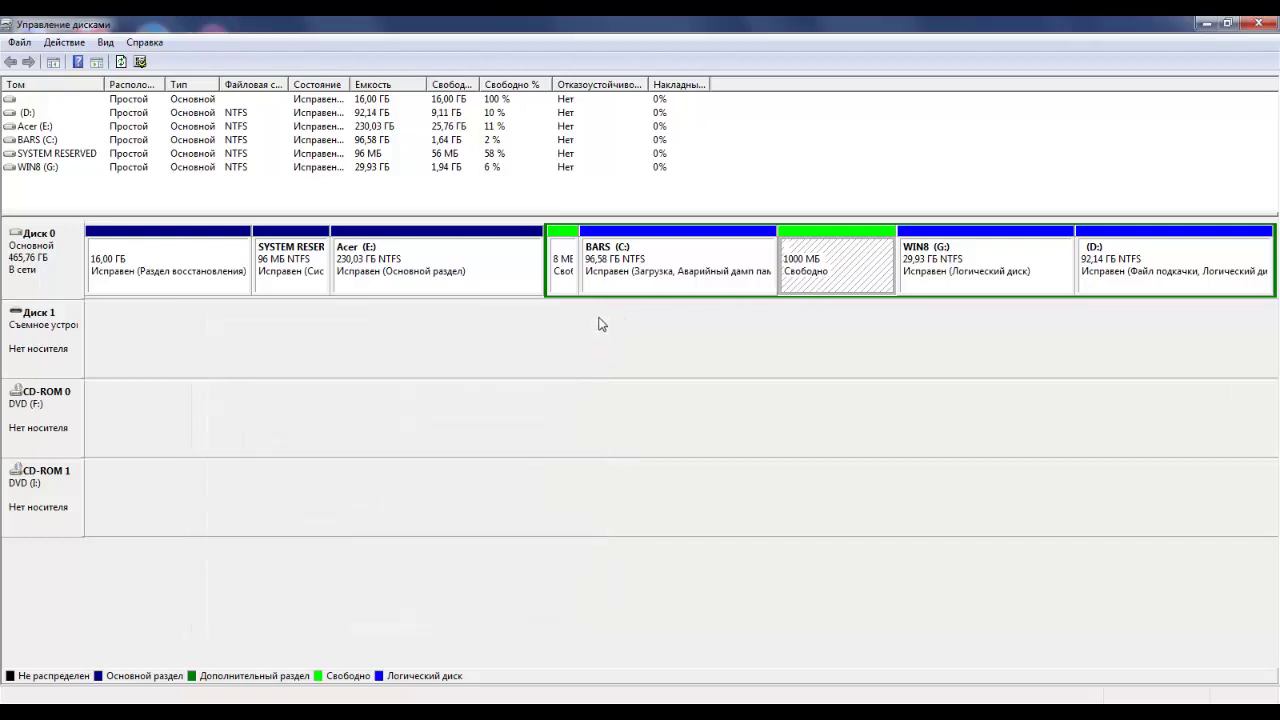
# Restore the Disk Management window to its smaller size and reposition it on the desktop.
pyautogui.click(1229, 25)
pyautogui.moveTo(597, 107); pyautogui.dragTo(689, 105)
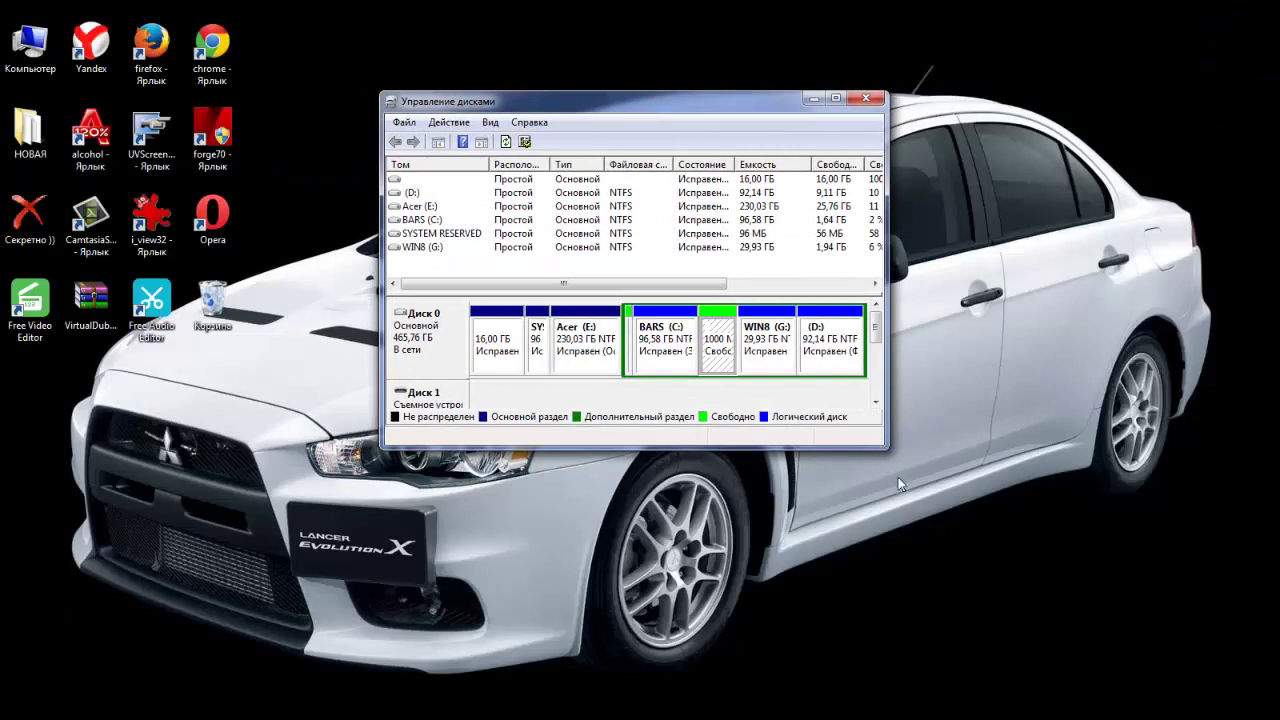